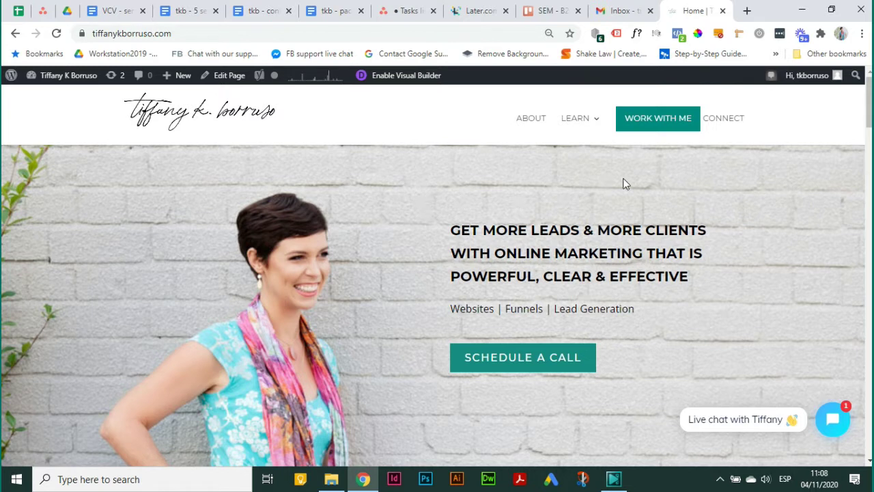
# - Show Tag Assistant's analysis of tiffanykborruso.com: Google Analytics, Google Tag Manager GTM-MG7MNTK, and 2 errors
pyautogui.click(617, 36)
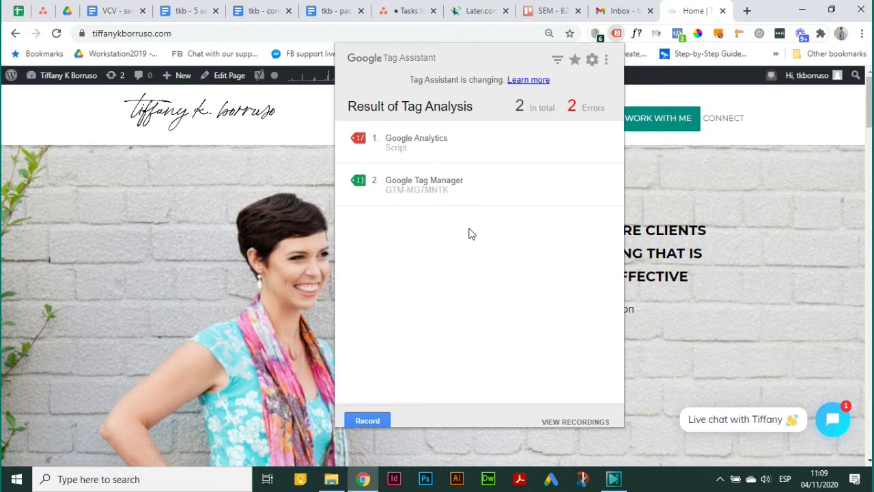
# - Search 'add on google tag ass' in a new tab and open the Tag Assistant (by Google) store page
pyautogui.click(748, 12)
pyautogui.write('a')
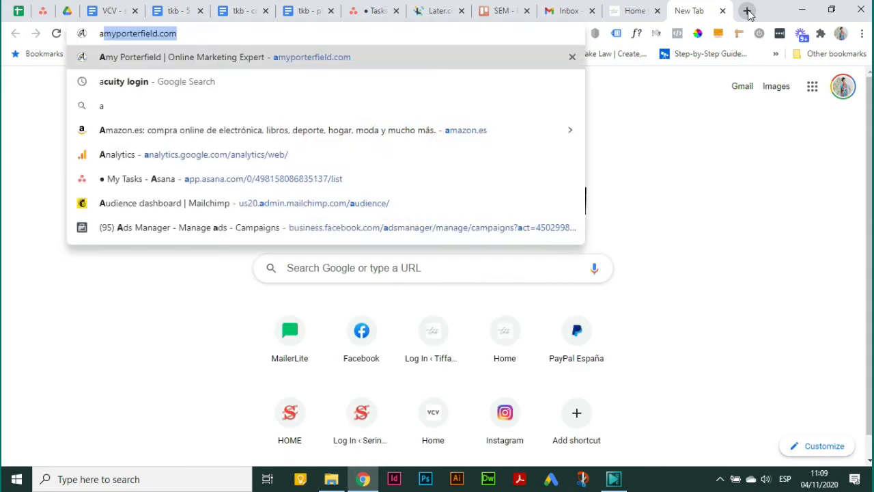
pyautogui.write('dd on')
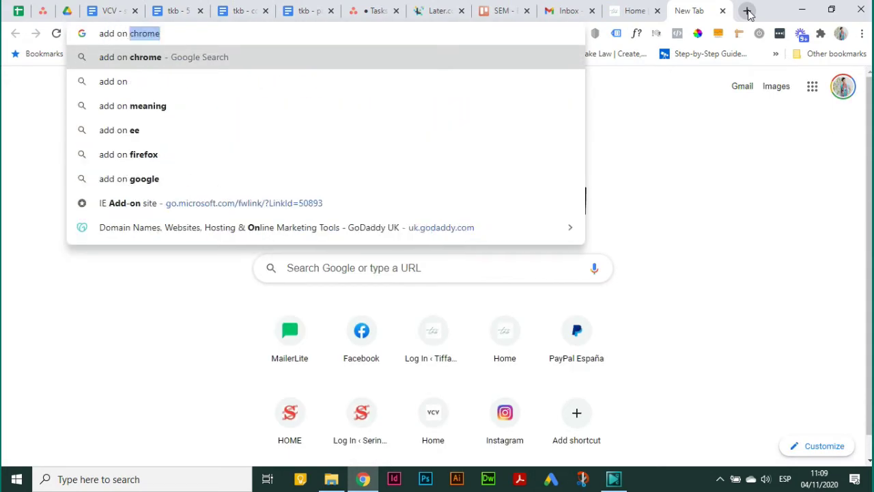
pyautogui.write(' google ta')
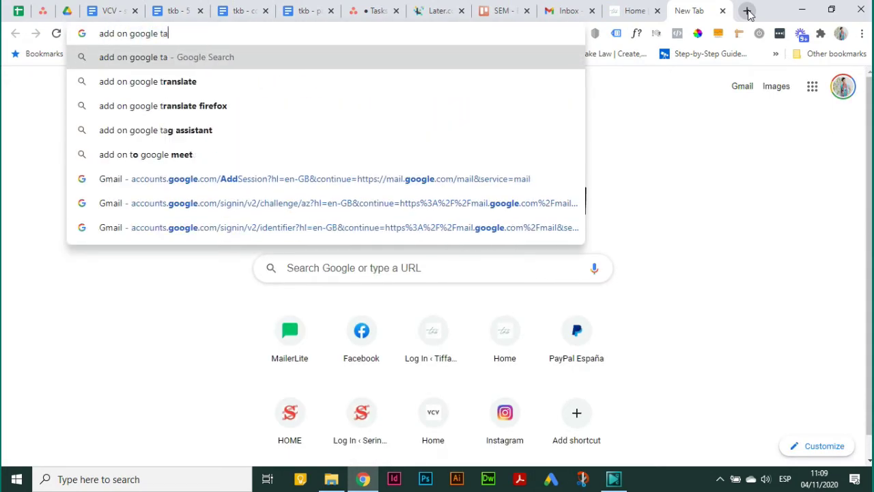
pyautogui.write('g ass')
pyautogui.press('Return')
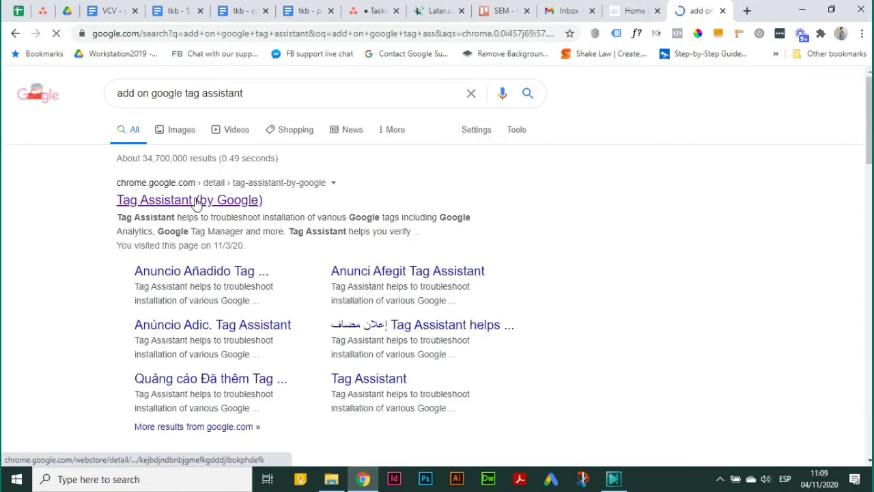
pyautogui.click(196, 203)
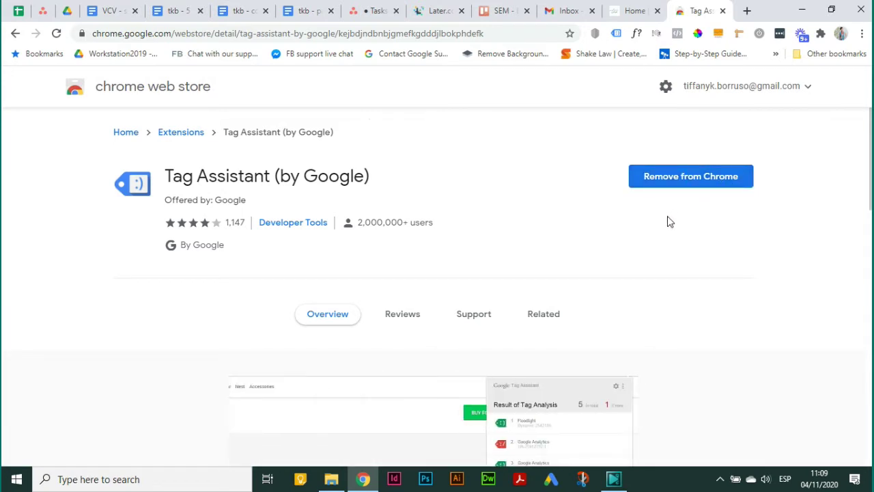
pyautogui.click(509, 36)
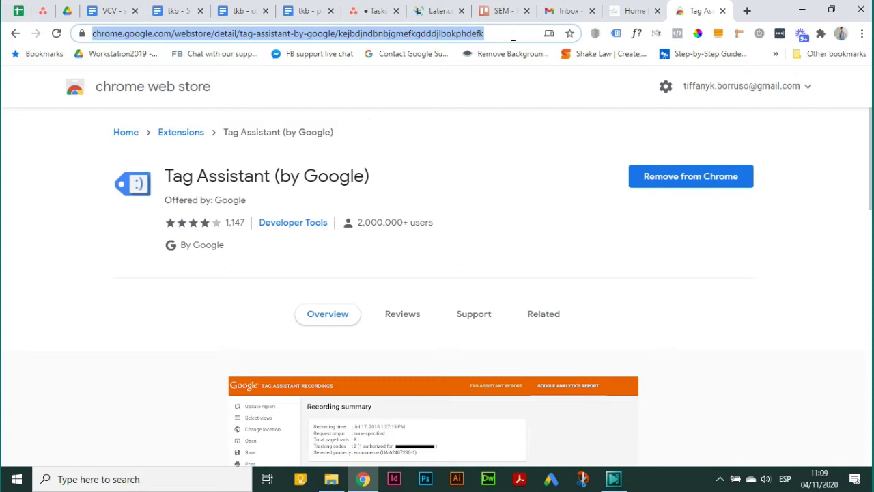
# - Load the BBC Good Food recipe page, accept its consent, and review its 7 tags and 1 error
pyautogui.write('bbc')
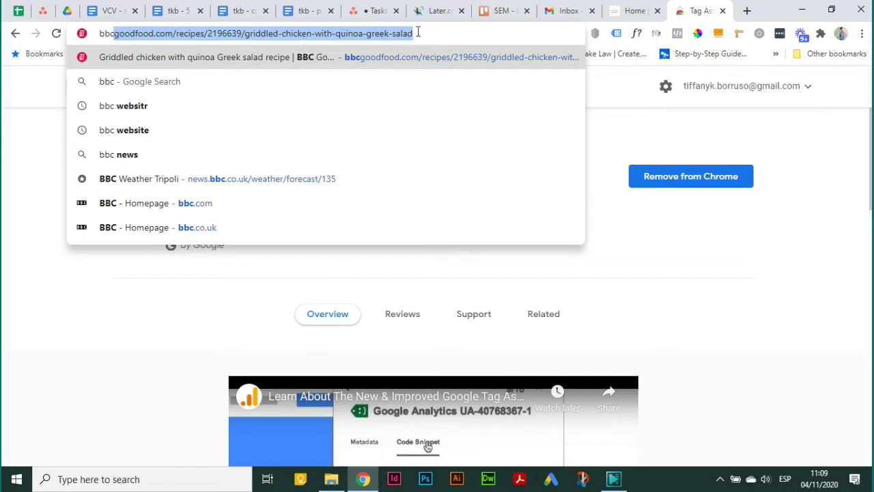
pyautogui.press('Return')
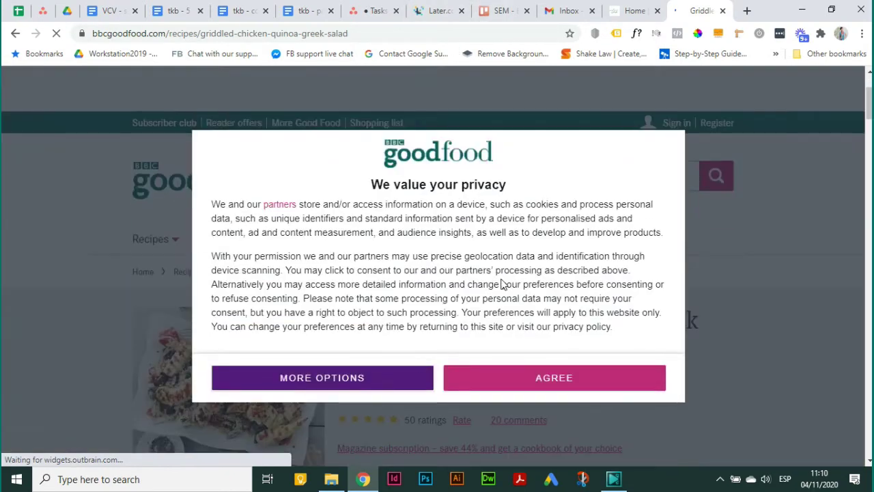
pyautogui.click(518, 386)
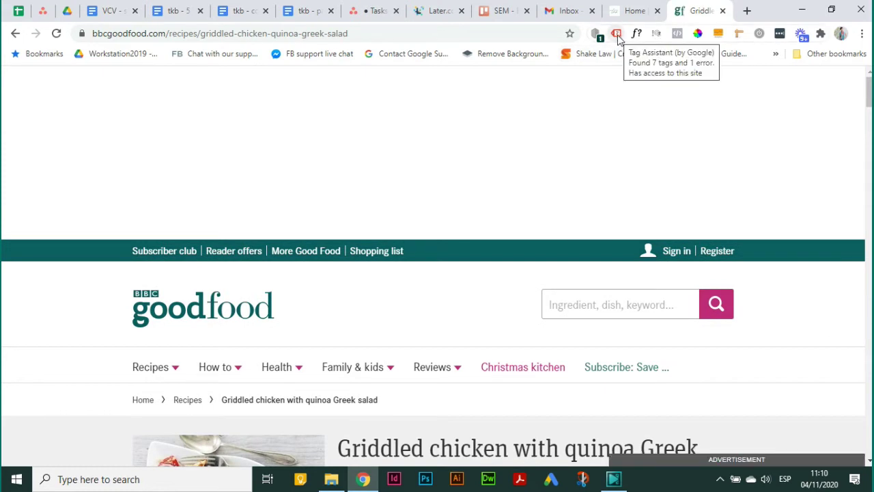
pyautogui.click(617, 38)
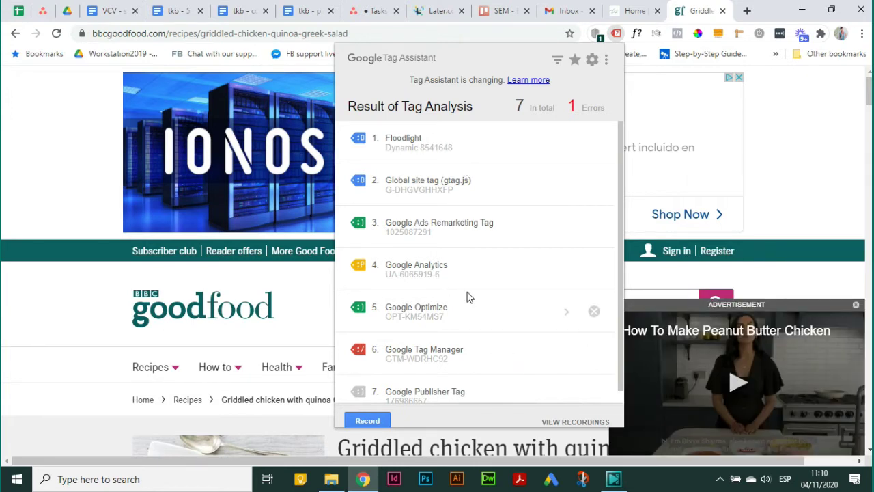
pyautogui.scroll(-1, 471, 321)
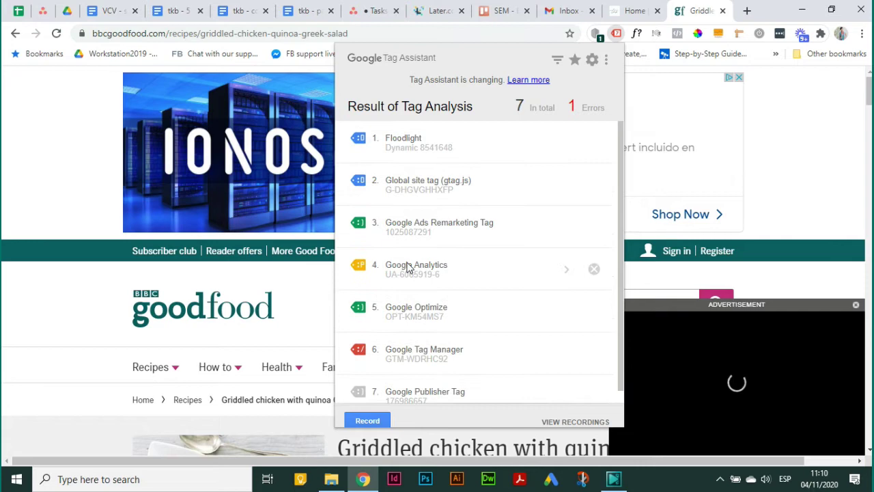
# - Return to the tiffanykborruso.com home tab and reopen its Tag Assistant analysis
pyautogui.click(632, 10)
pyautogui.click(617, 34)
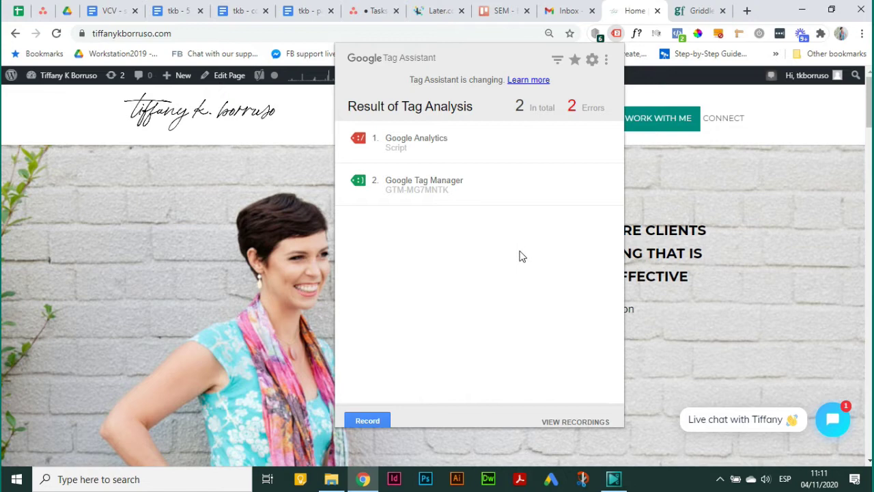
# - Close the tag popup and search Google for 'google analytics' in the Griddled chicken recipe tab
pyautogui.click(676, 189)
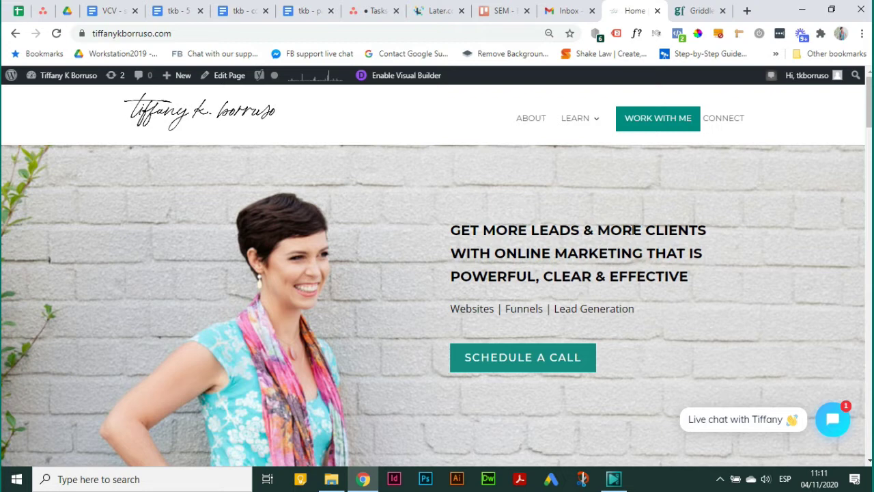
pyautogui.click(700, 10)
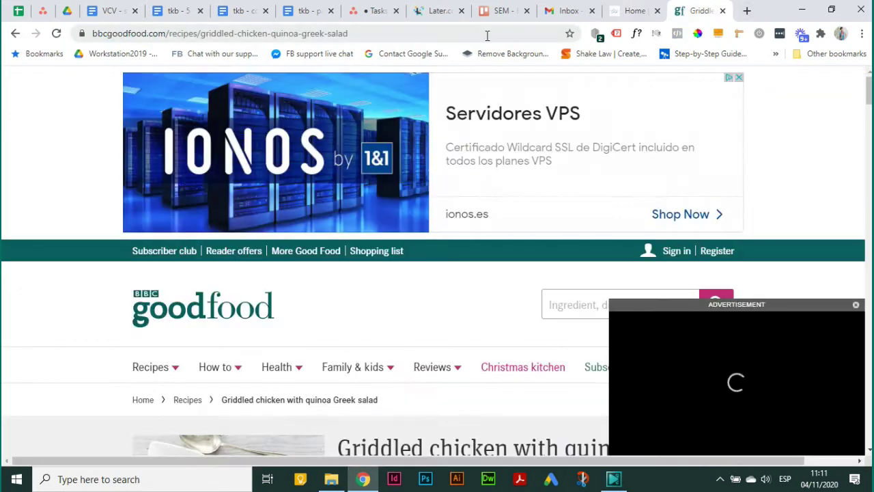
pyautogui.click(487, 34)
pyautogui.write('google an')
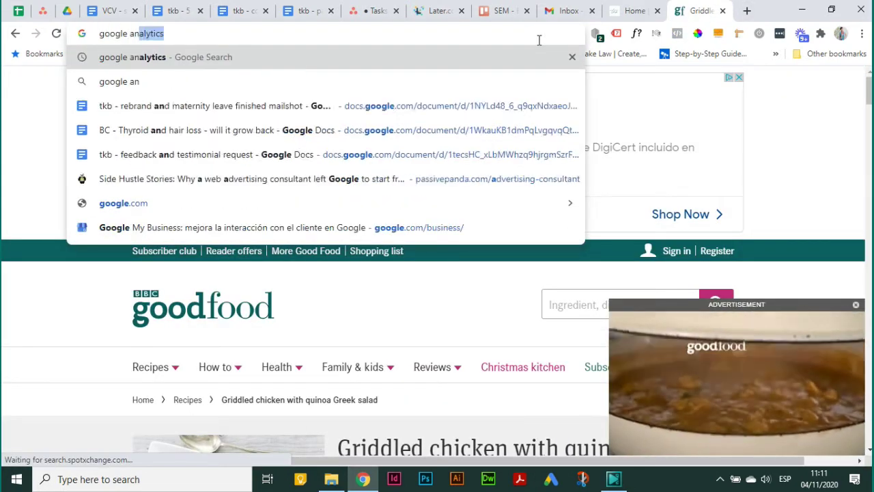
pyautogui.write('alytics')
pyautogui.press('Return')
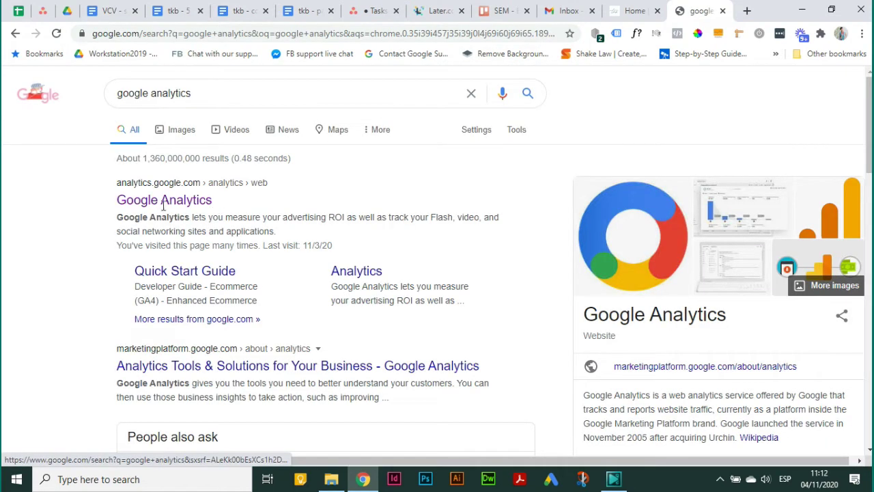
# - Open Google Analytics, dismiss the announcement banner, and bring up the account menu to sign out
pyautogui.click(164, 200)
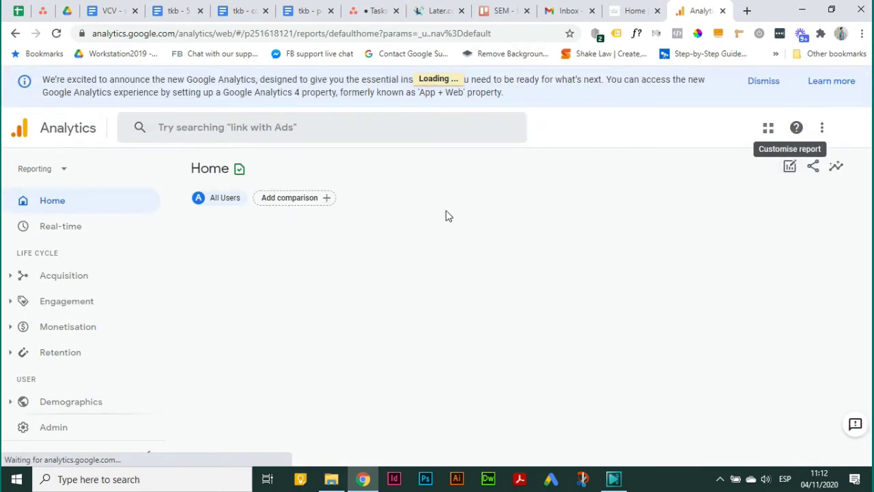
pyautogui.click(761, 82)
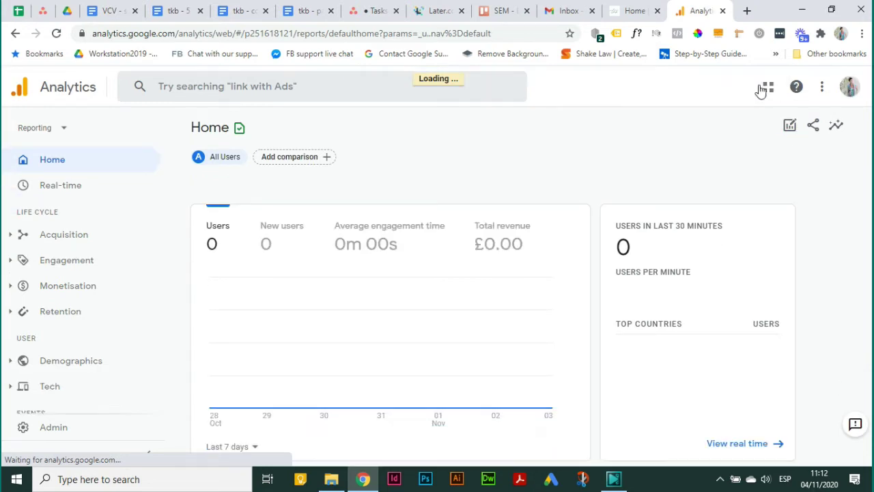
pyautogui.click(850, 89)
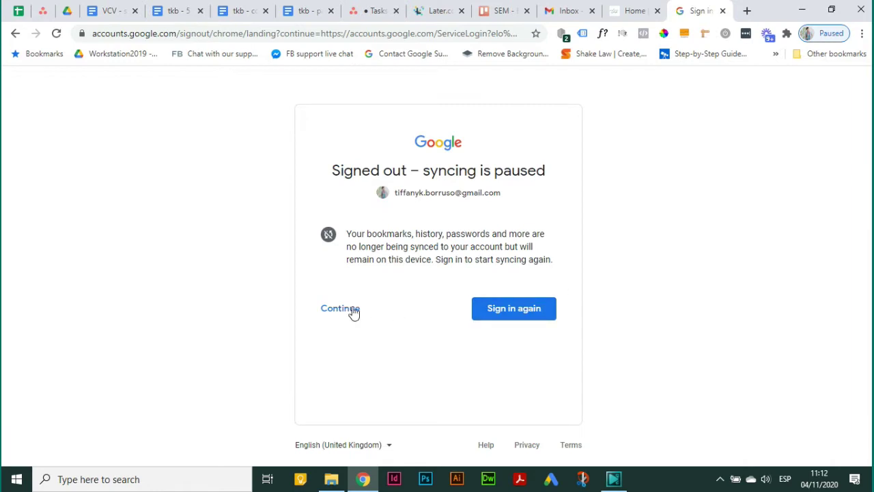
# - Search 'google anal' again and open the Google Analytics result to reach the account chooser
pyautogui.click(394, 36)
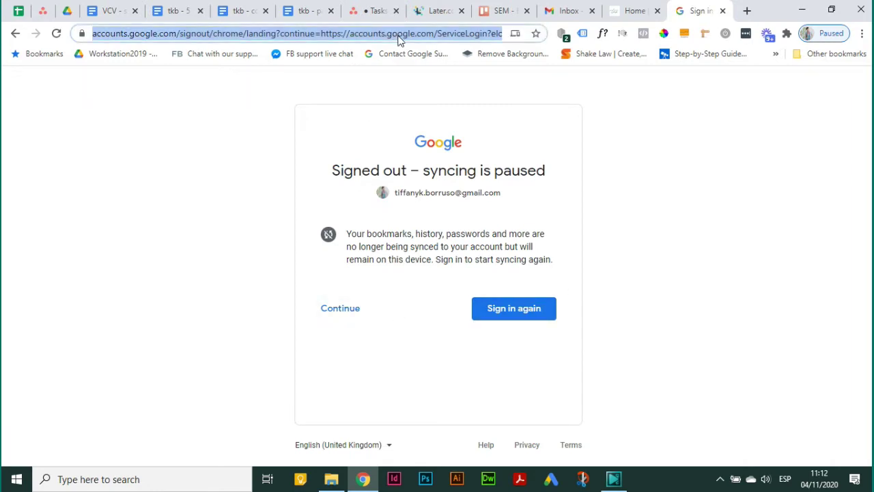
pyautogui.write('google anal')
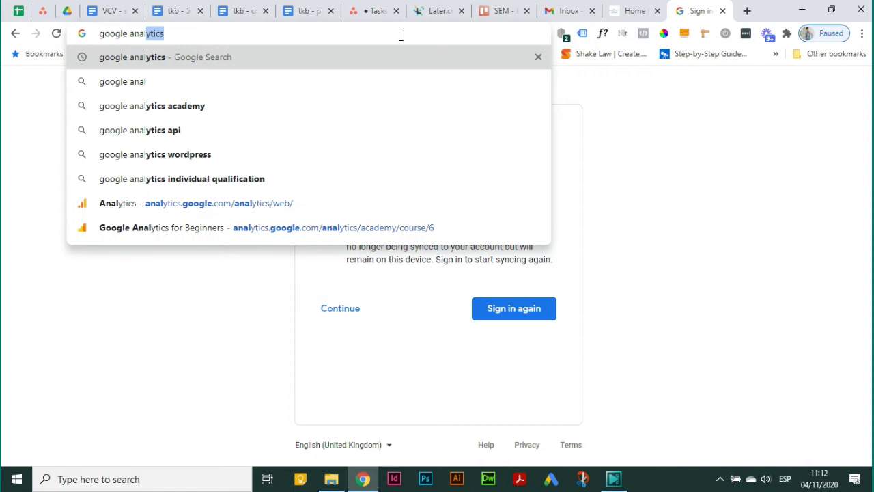
pyautogui.press('Return')
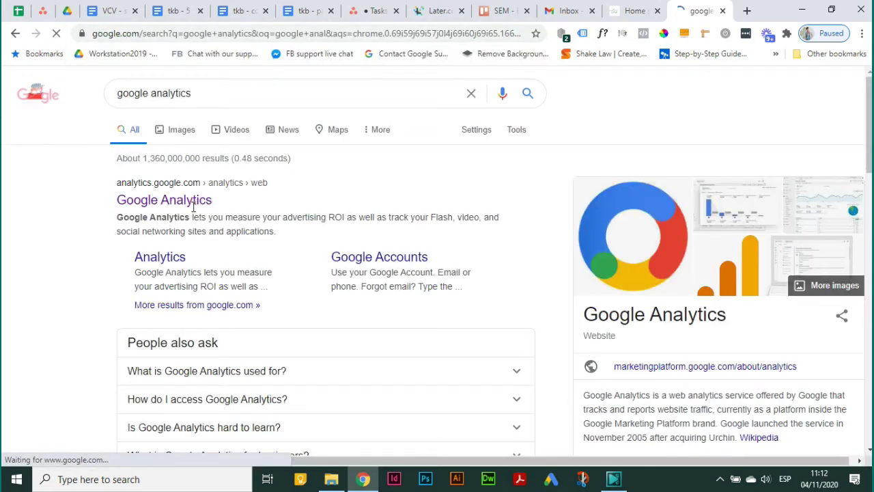
pyautogui.click(193, 203)
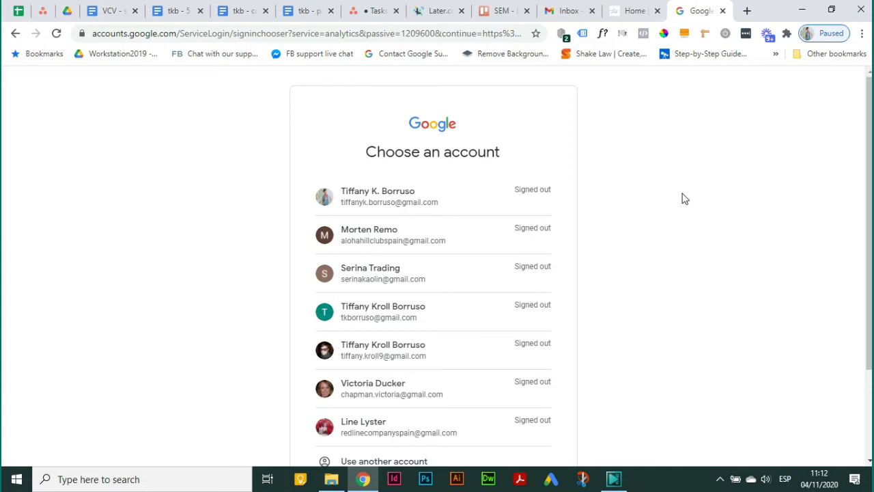
# - Start a 'create' search in a new tab, then close that tab to return to the account chooser
pyautogui.click(748, 11)
pyautogui.write('create google account')
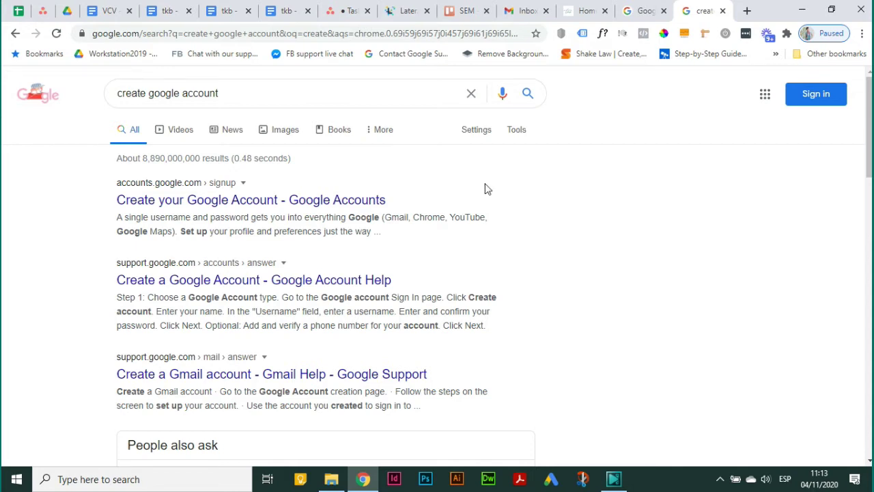
pyautogui.click(723, 11)
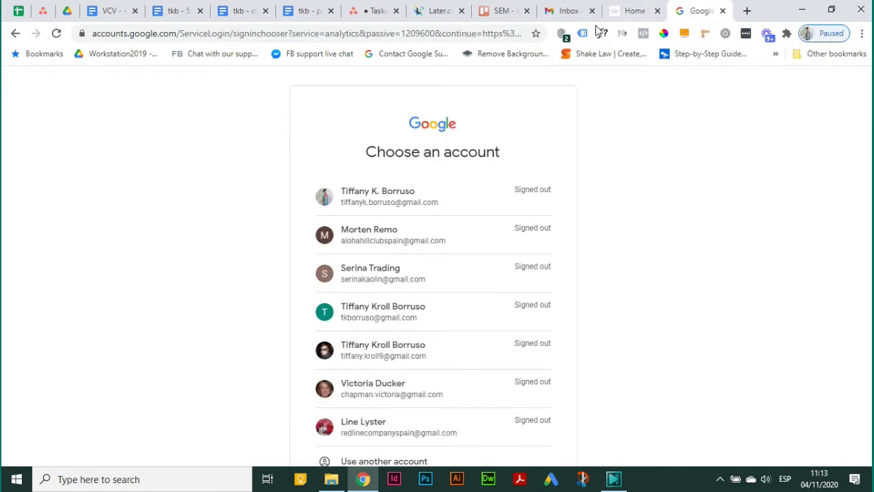
# - Sign in with the chosen account and its password, then go to the Admin settings
pyautogui.click(383, 209)
pyautogui.write('**********')
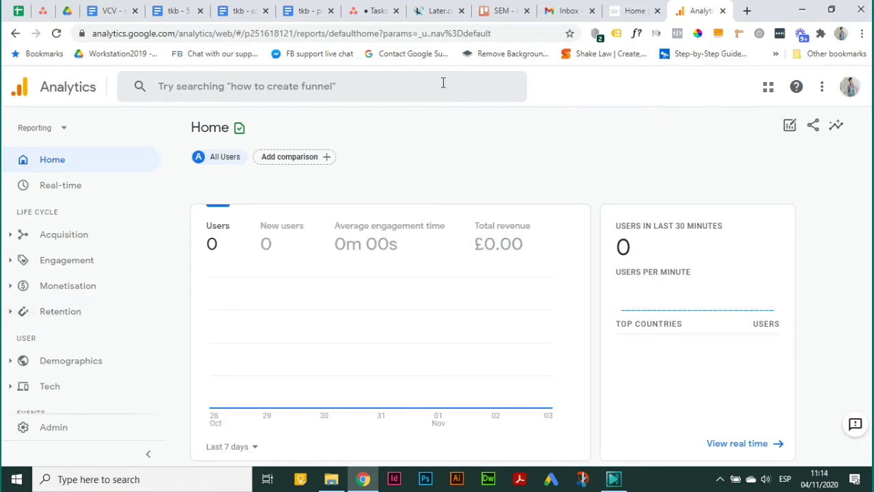
pyautogui.click(55, 432)
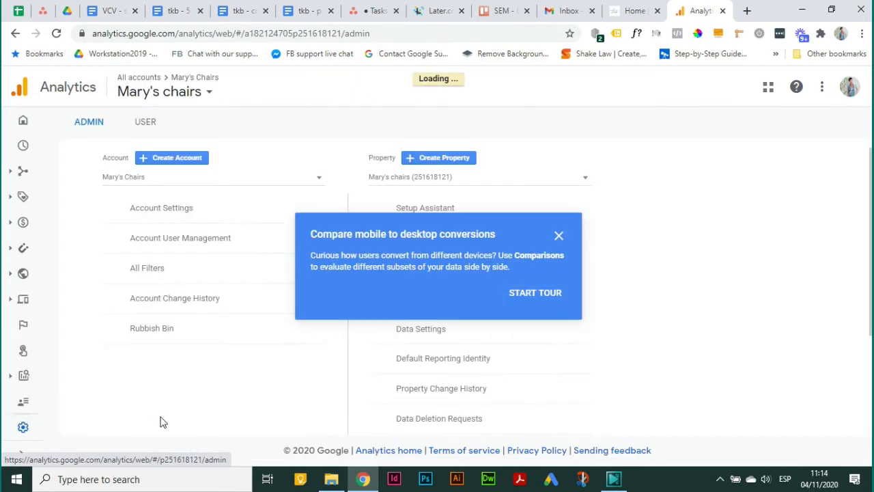
# - Start a new account, skip the tour, and name it 'Tut'
pyautogui.click(194, 160)
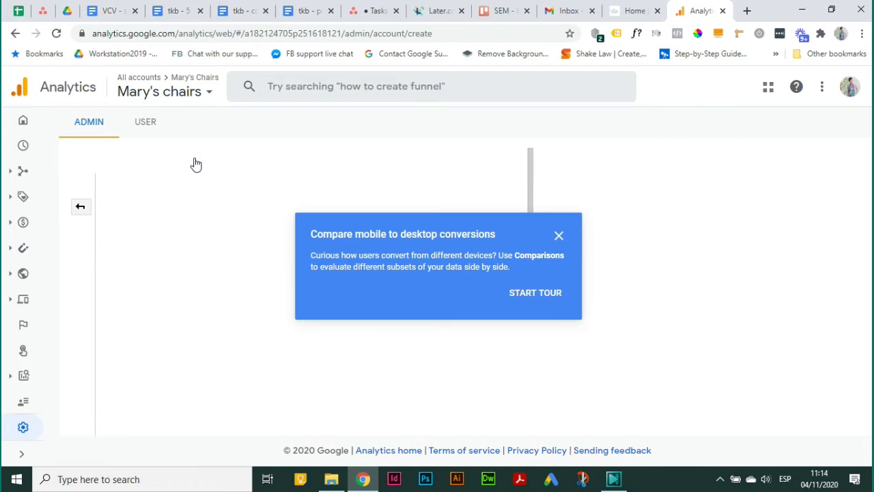
pyautogui.click(558, 235)
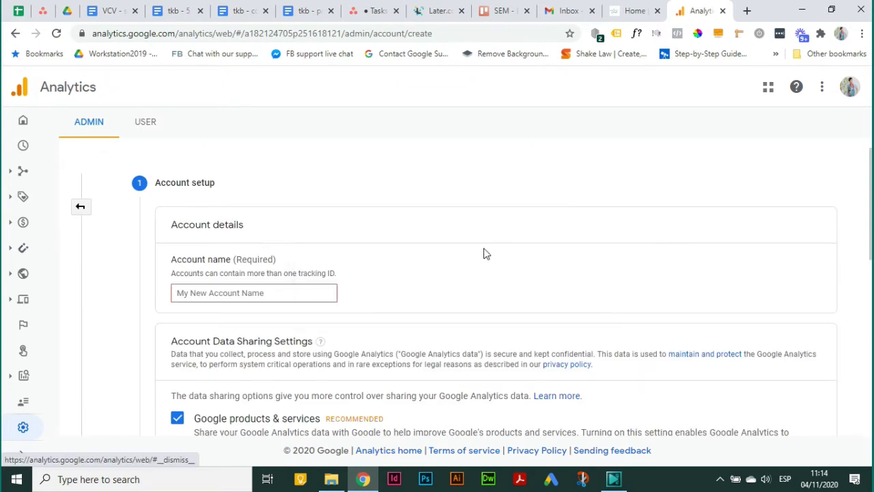
pyautogui.click(280, 294)
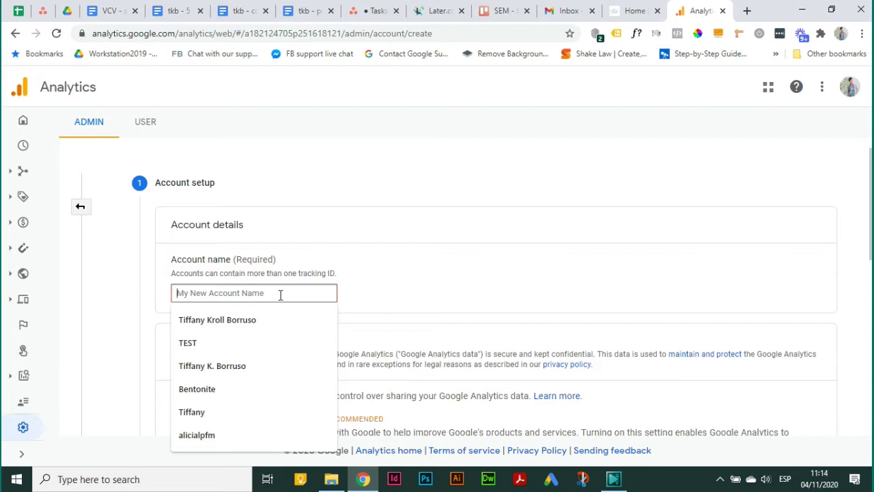
pyautogui.write('Testing')
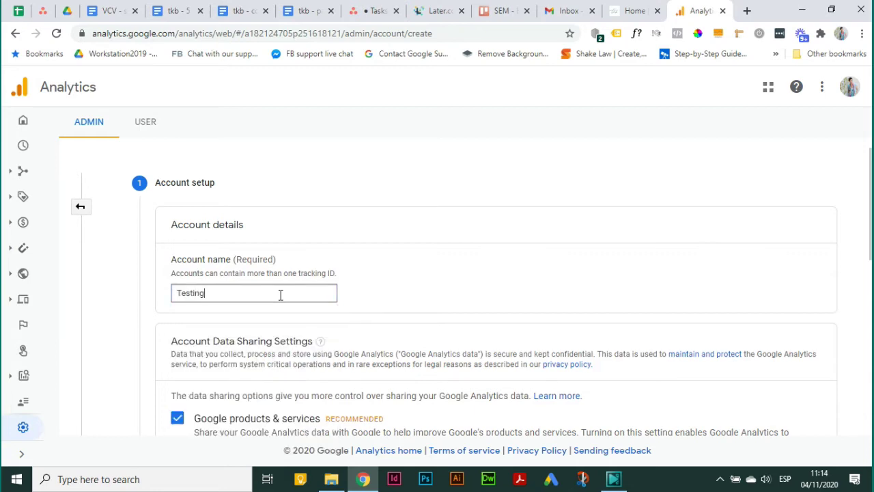
pyautogui.press('BackSpace')
pyautogui.press('BackSpace')
pyautogui.press('BackSpace')
pyautogui.press('BackSpace')
pyautogui.press('BackSpace')
pyautogui.press('BackSpace')
pyautogui.write('Tut')
# - Leave all data-sharing options ticked and continue to the Property setup step
pyautogui.scroll(-4, 386, 299)
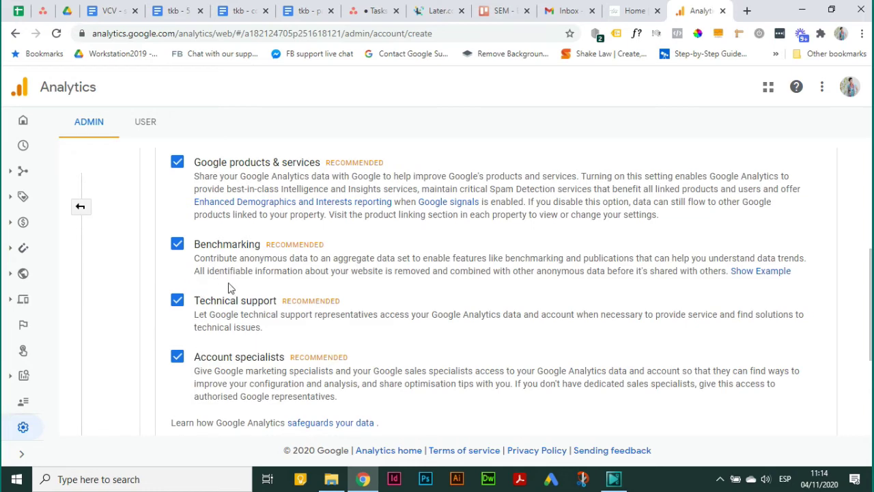
pyautogui.scroll(-3, 195, 396)
pyautogui.click(194, 323)
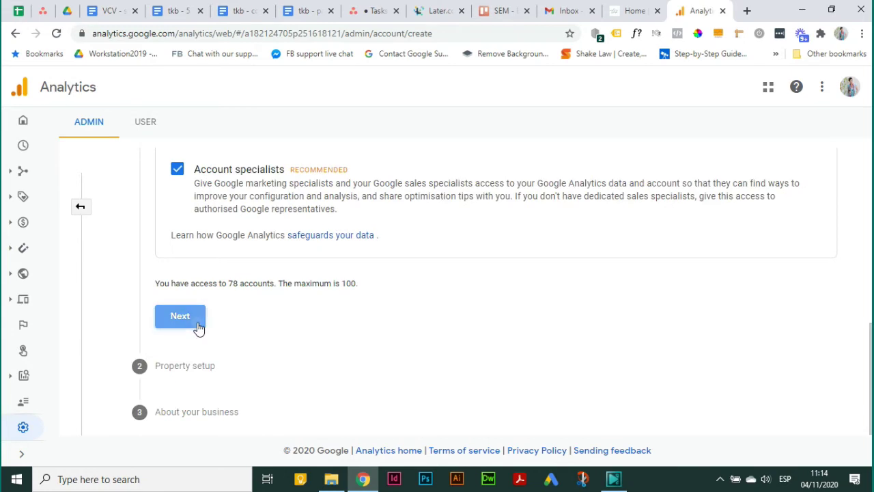
pyautogui.click(247, 374)
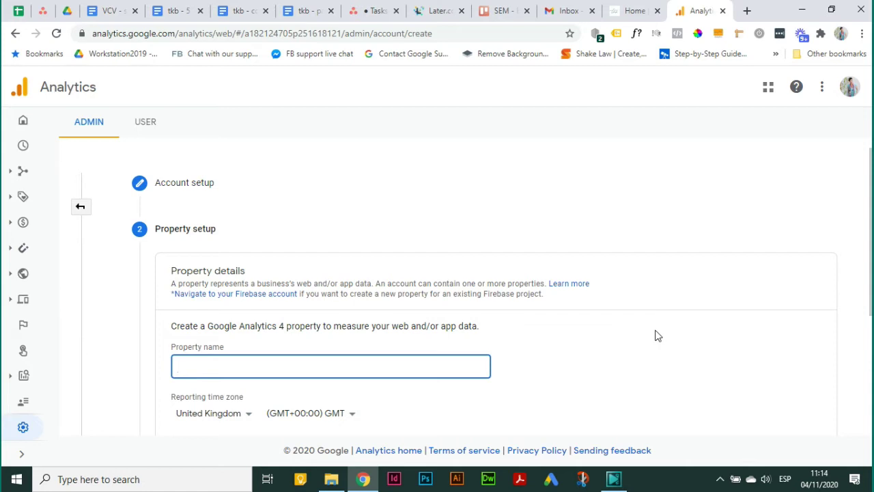
# - Enter yourwebsite.com as the property name and keep United Kingdom time with British Pound currency
pyautogui.write('yourwebsite.com')
pyautogui.scroll(-2, 362, 336)
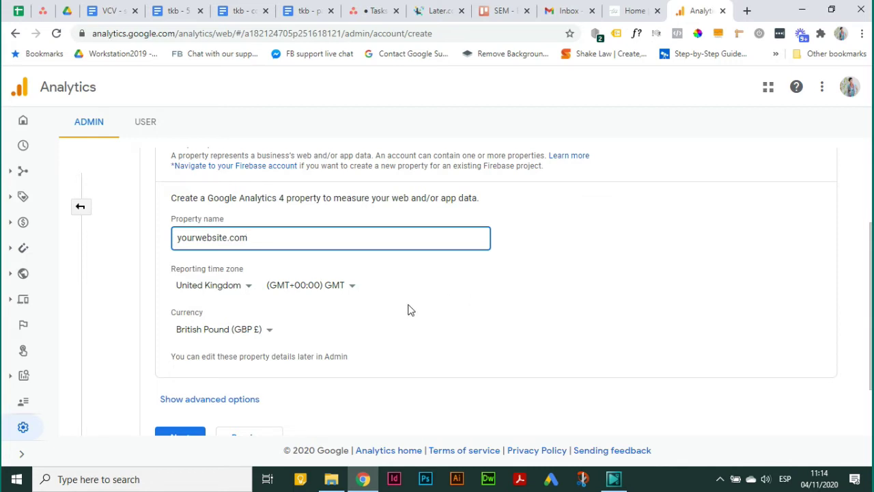
pyautogui.click(265, 335)
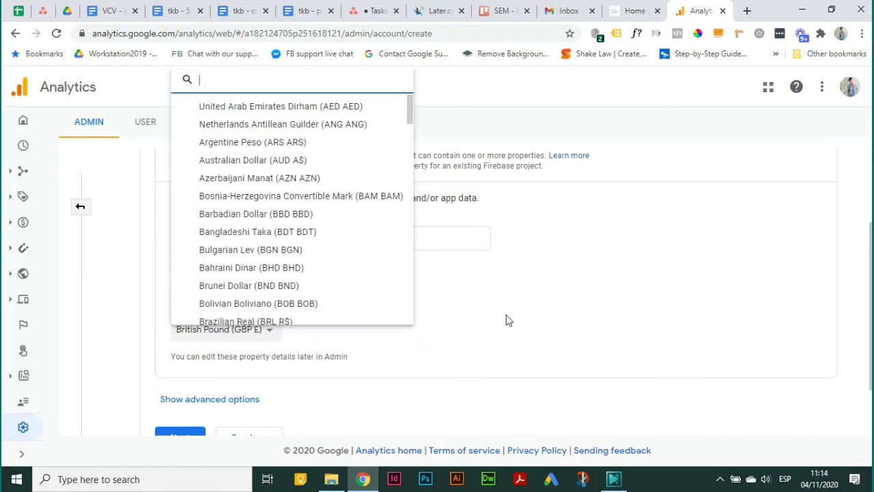
pyautogui.click(412, 320)
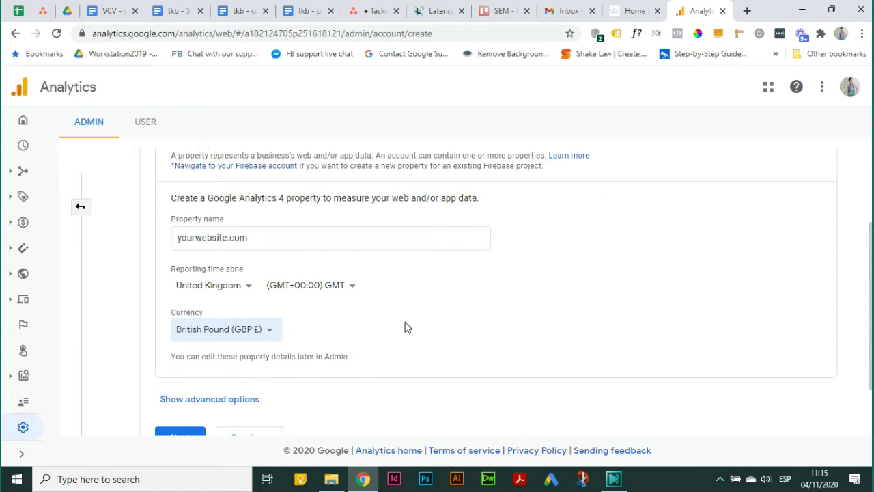
pyautogui.scroll(-1, 403, 326)
# - Set the industry category to Home & Garden on the About your business step
pyautogui.click(185, 374)
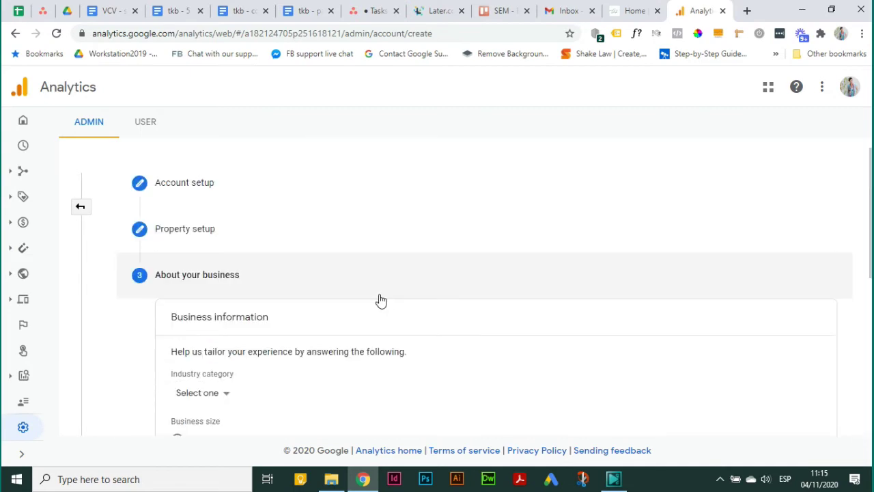
pyautogui.scroll(-2, 328, 306)
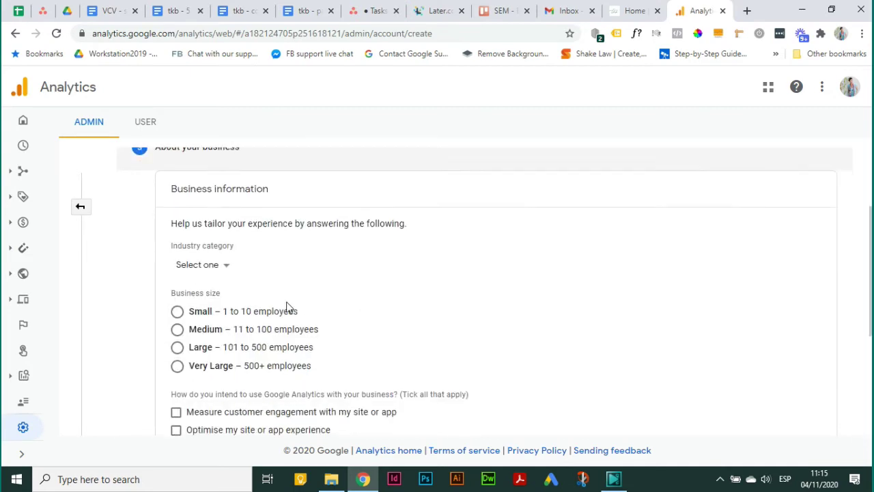
pyautogui.click(211, 266)
pyautogui.scroll(-4, 289, 384)
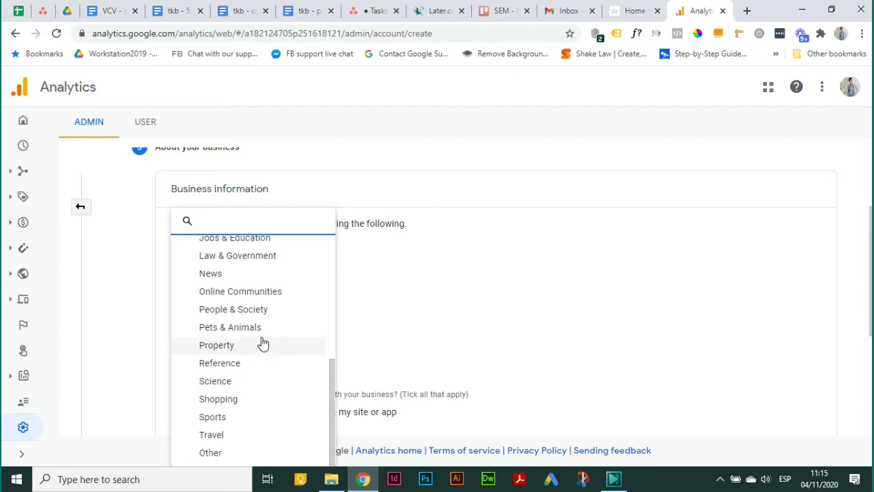
pyautogui.scroll(4, 262, 343)
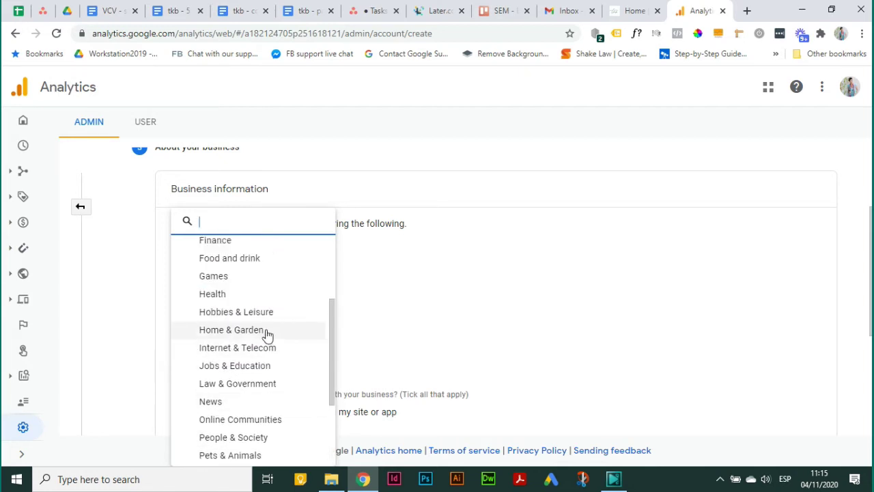
pyautogui.click(267, 331)
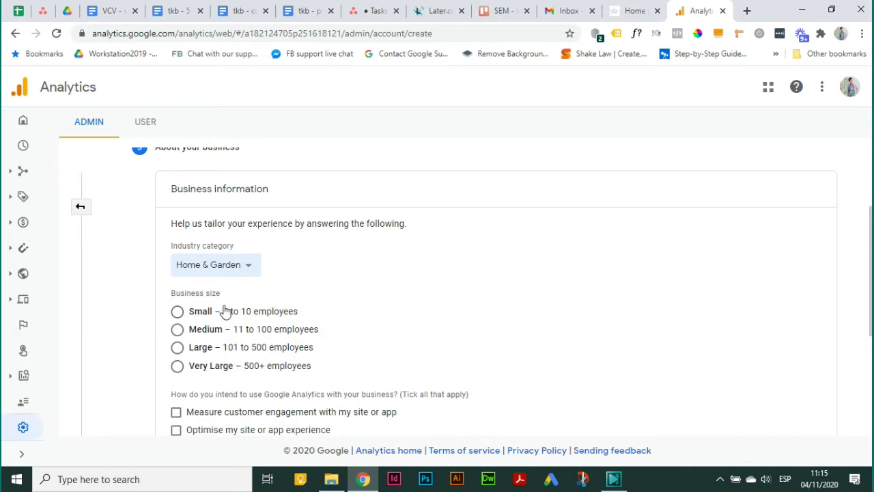
# - Choose Small (1 to 10 employees) as business size and create the account
pyautogui.click(178, 329)
pyautogui.click(179, 314)
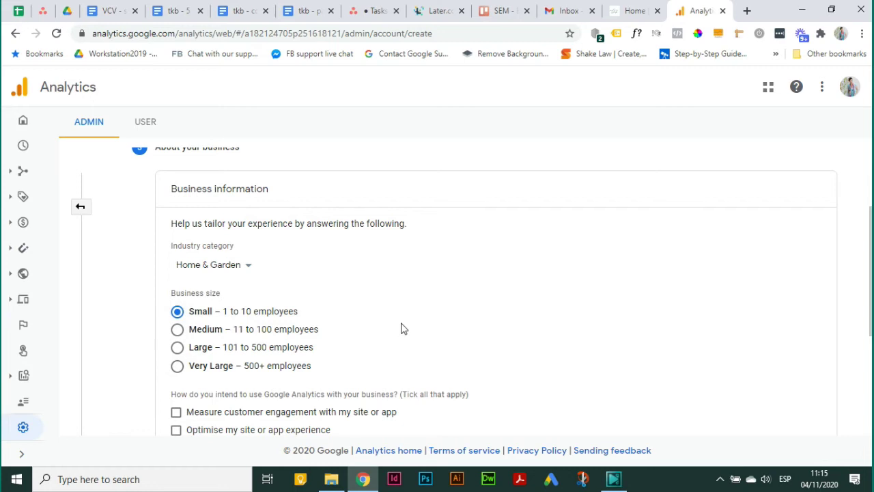
pyautogui.scroll(-2, 398, 332)
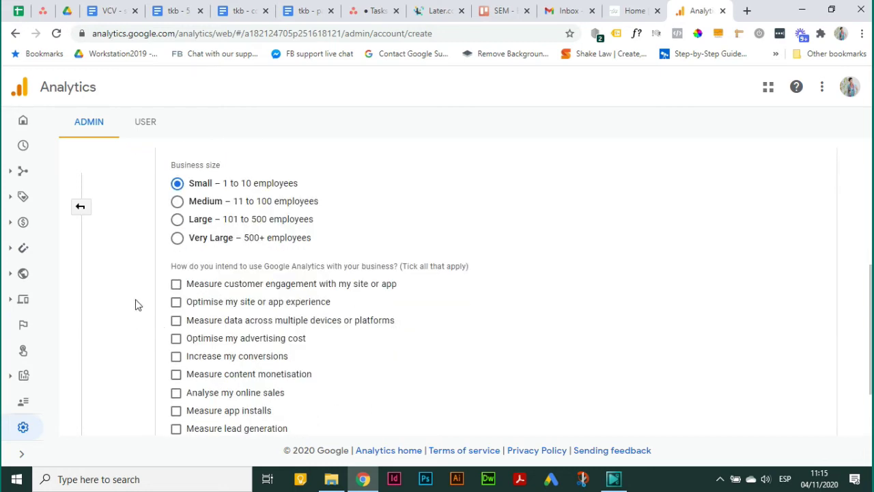
pyautogui.scroll(-2, 283, 308)
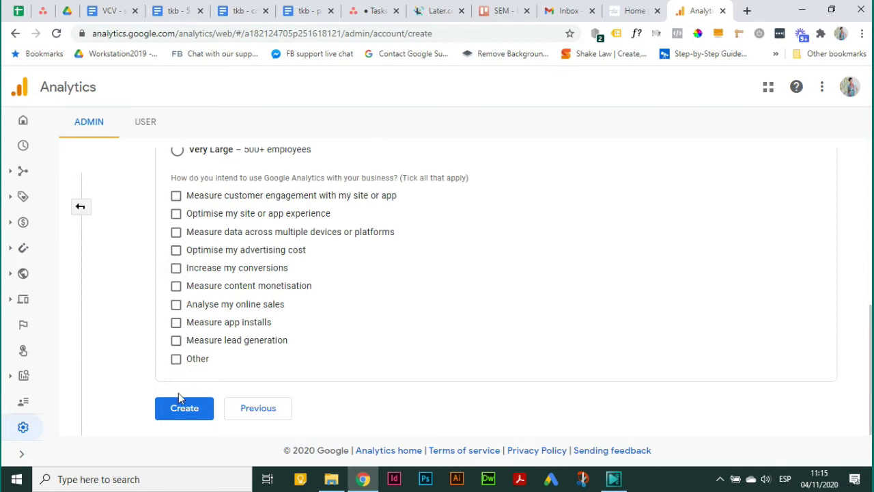
pyautogui.click(179, 413)
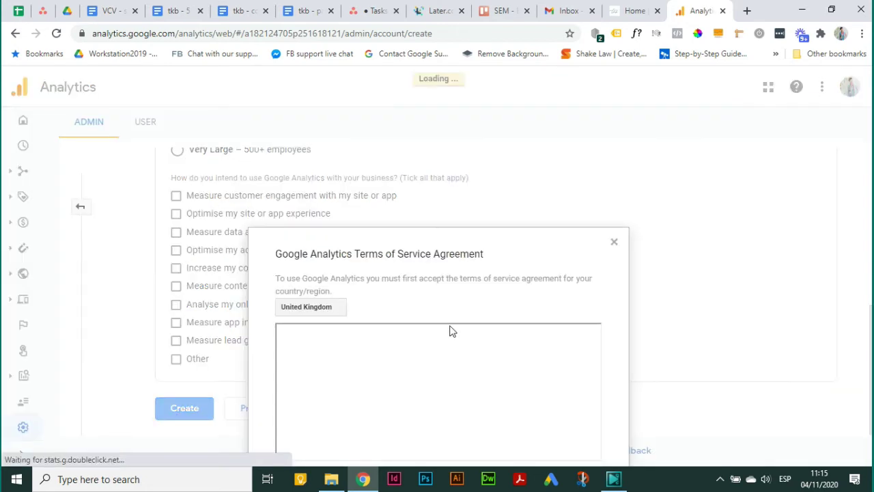
# - Tick the GDPR and Measurement Controller data protection terms and accept the Terms of Service
pyautogui.scroll(-1, 448, 254)
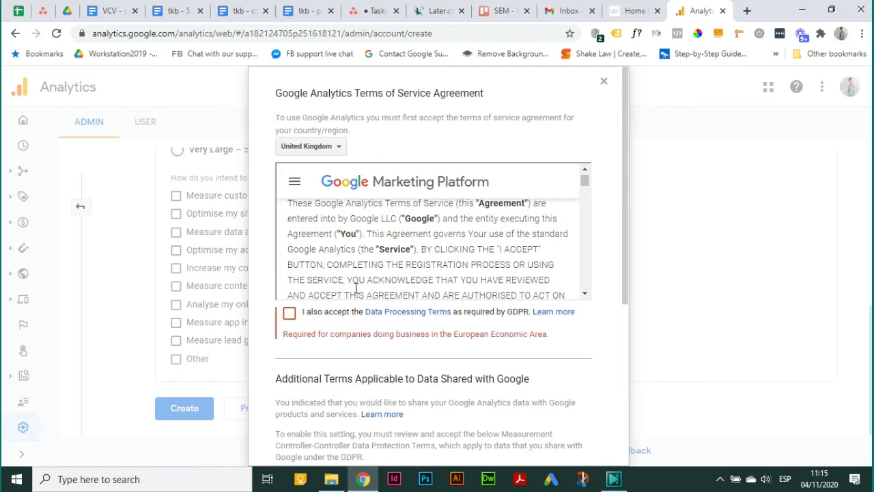
pyautogui.click(289, 312)
pyautogui.scroll(-1, 414, 349)
pyautogui.scroll(-3, 414, 349)
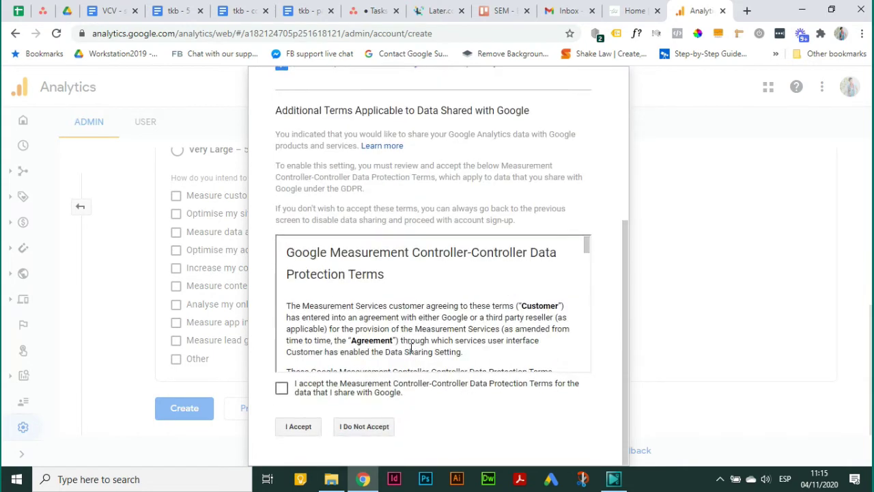
pyautogui.click(282, 388)
pyautogui.click(296, 432)
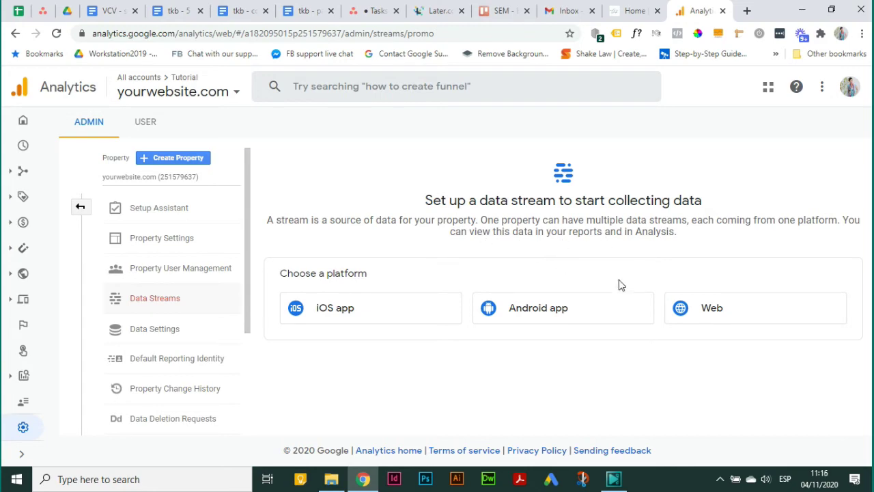
pyautogui.click(821, 316)
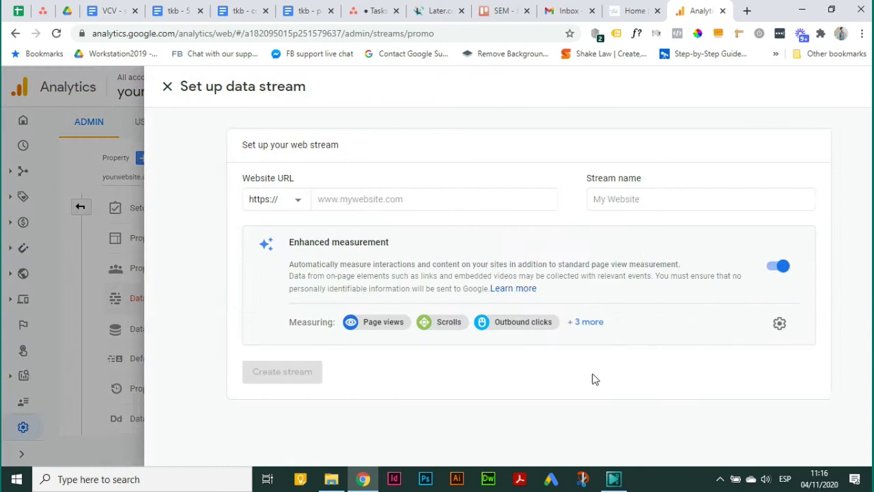
pyautogui.click(356, 200)
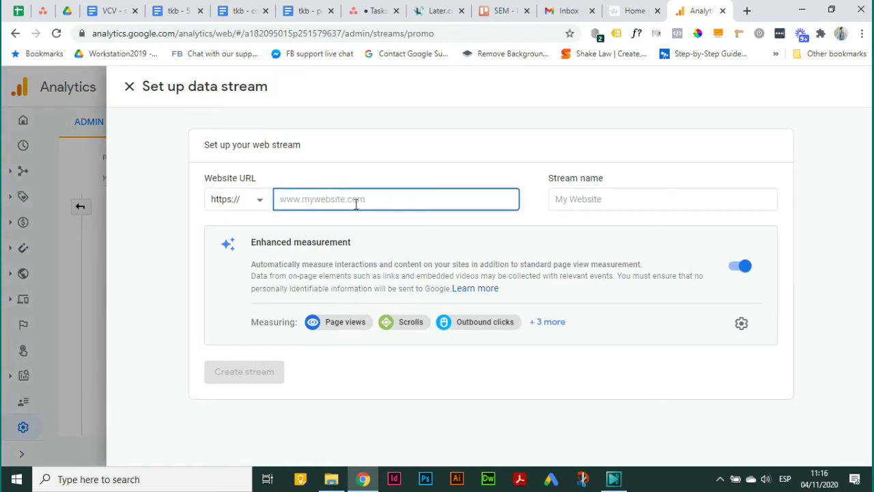
pyautogui.write('yourwebsite.com')
pyautogui.click(592, 198)
pyautogui.write('M')
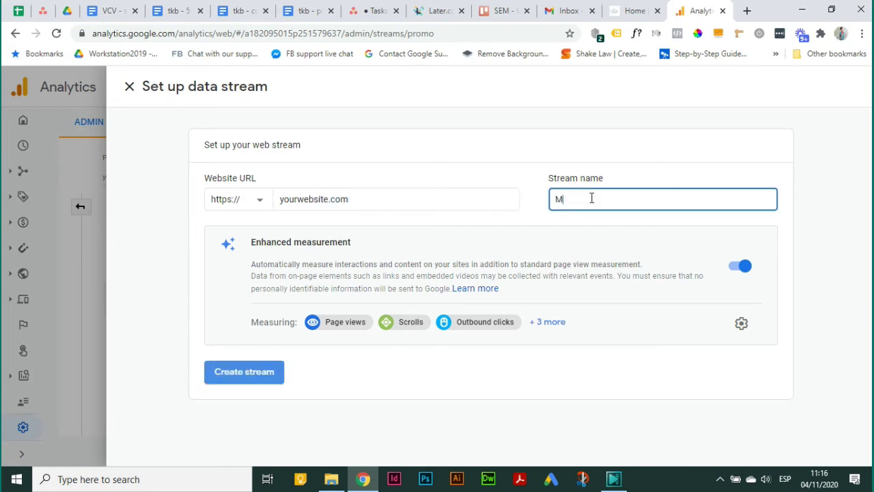
pyautogui.write('y websit')
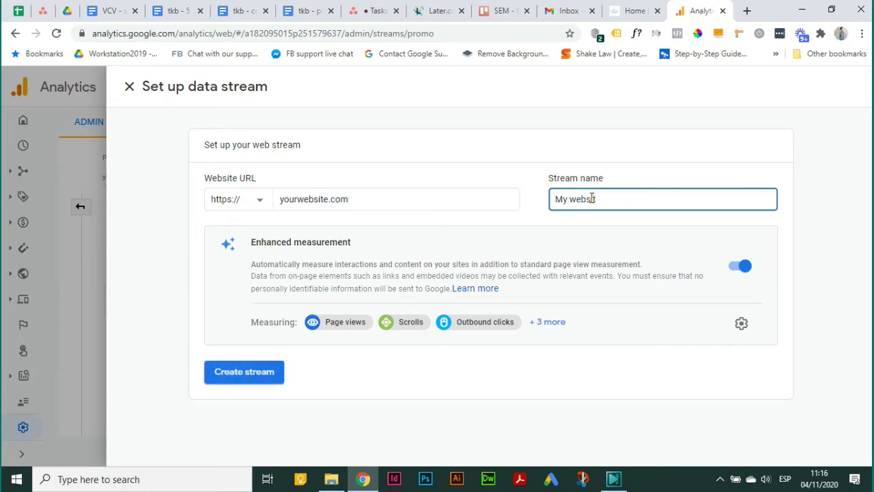
pyautogui.press('BackSpace')
pyautogui.press('BackSpace')
pyautogui.press('BackSpace')
pyautogui.press('BackSpace')
pyautogui.press('BackSpace')
pyautogui.press('BackSpace')
pyautogui.press('BackSpace')
pyautogui.press('BackSpace')
pyautogui.press('BackSpace')
pyautogui.write('My Webs')
pyautogui.click(259, 383)
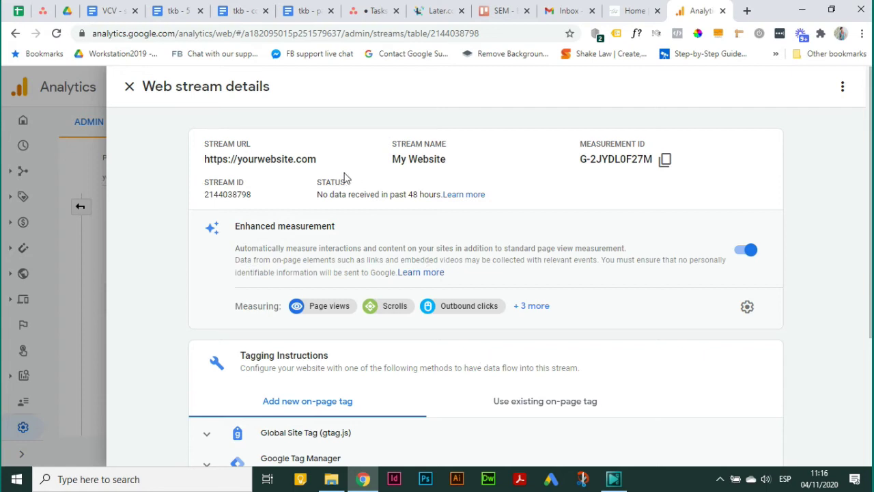
# - Highlight the stream's measurement ID G-2JYDL0F27M
pyautogui.moveTo(582, 161); pyautogui.dragTo(654, 159)
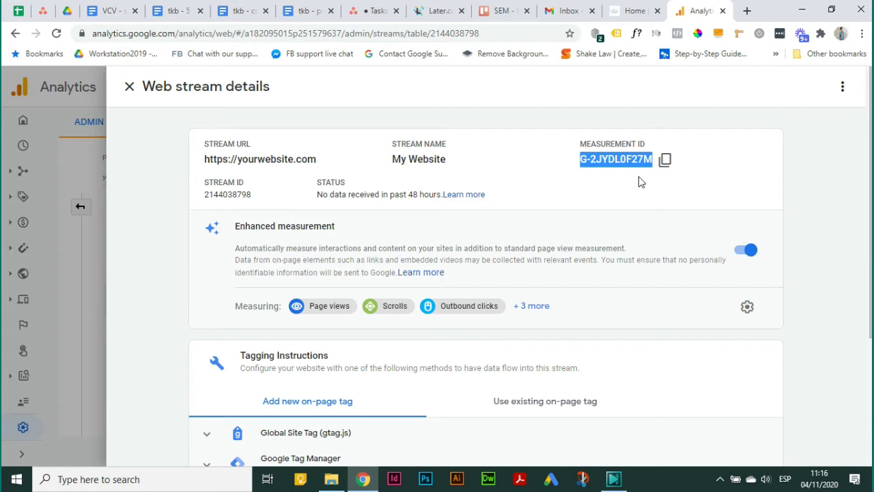
pyautogui.click(629, 162)
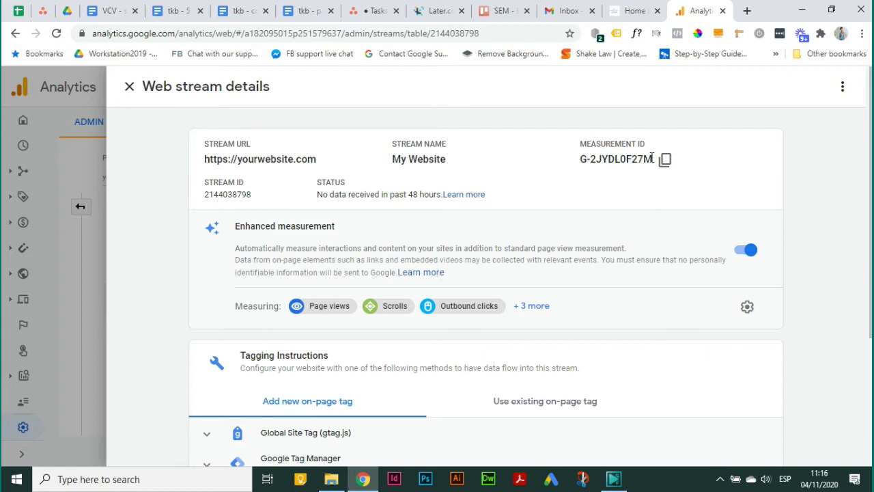
pyautogui.moveTo(652, 159); pyautogui.dragTo(580, 159)
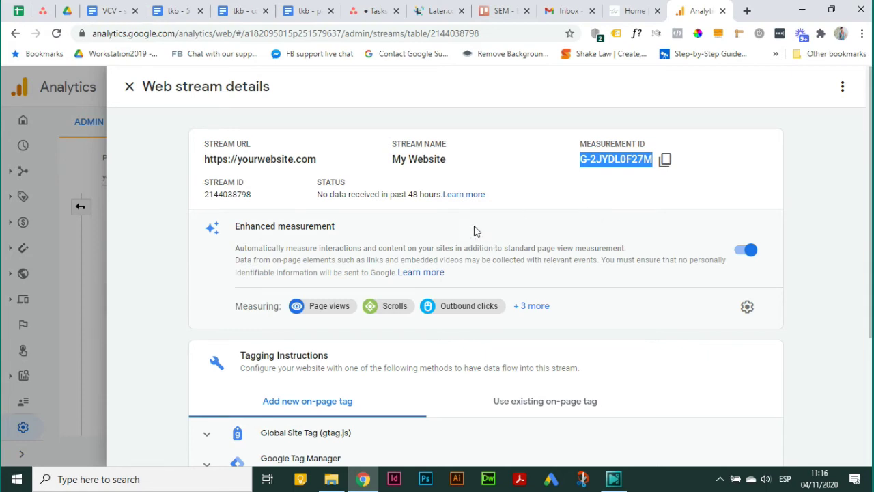
# - Expand Global Site Tag (gtag.js), point out <head> placement, and select the whole snippet
pyautogui.scroll(-2, 474, 226)
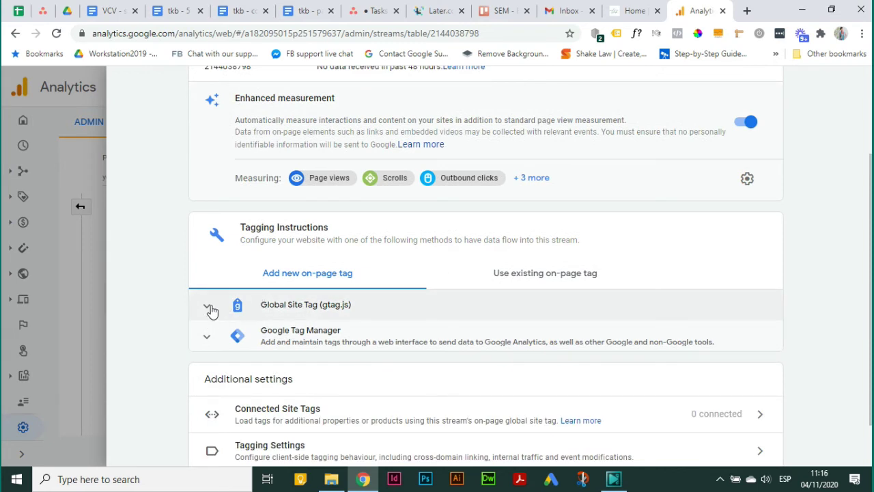
pyautogui.click(209, 308)
pyautogui.scroll(-1, 440, 313)
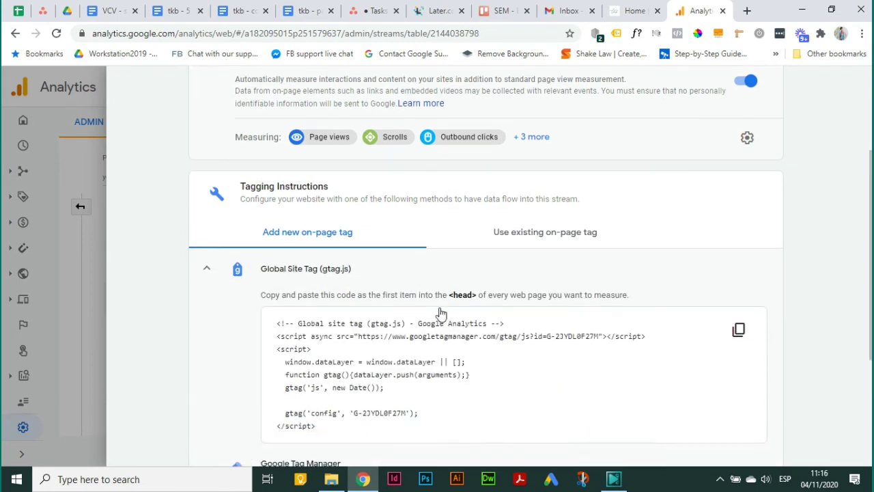
pyautogui.scroll(-1, 440, 313)
pyautogui.moveTo(329, 408); pyautogui.dragTo(277, 303)
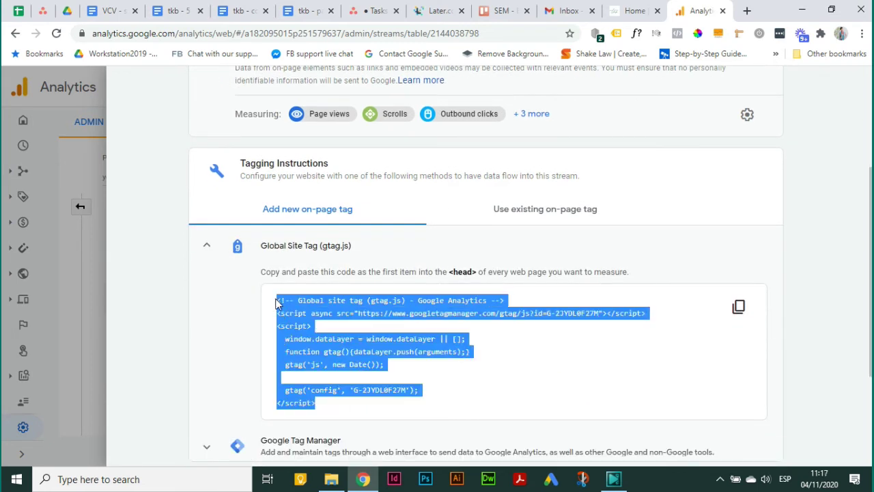
pyautogui.click(326, 407)
pyautogui.moveTo(326, 408); pyautogui.dragTo(278, 302)
pyautogui.click(411, 372)
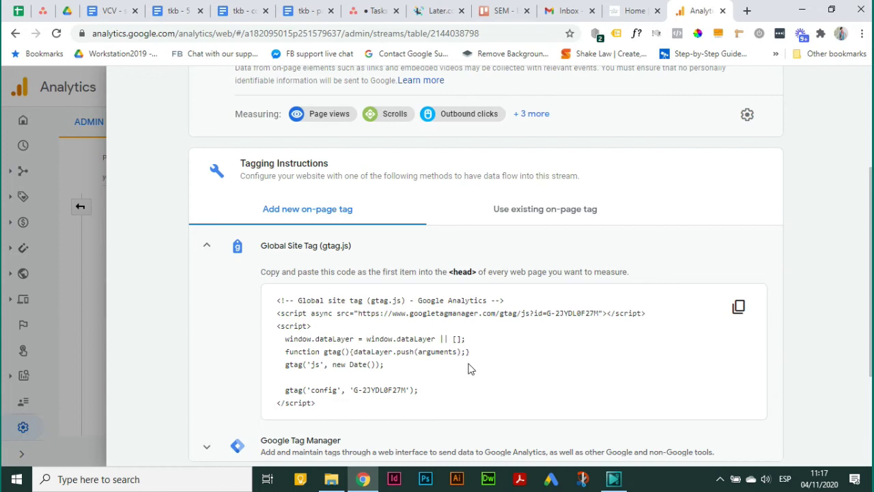
pyautogui.moveTo(476, 272); pyautogui.dragTo(449, 272)
pyautogui.moveTo(315, 403); pyautogui.dragTo(277, 302)
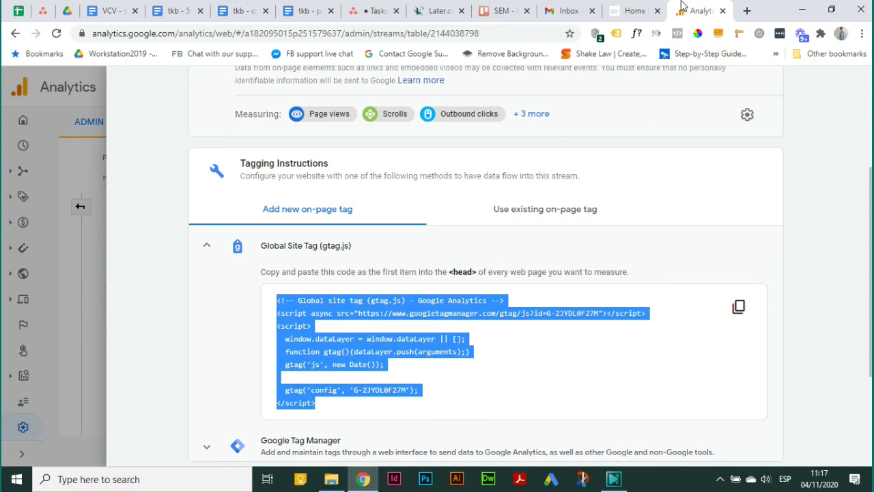
# - Go to the WordPress Divi Theme Options Integration settings
pyautogui.click(636, 10)
pyautogui.click(501, 31)
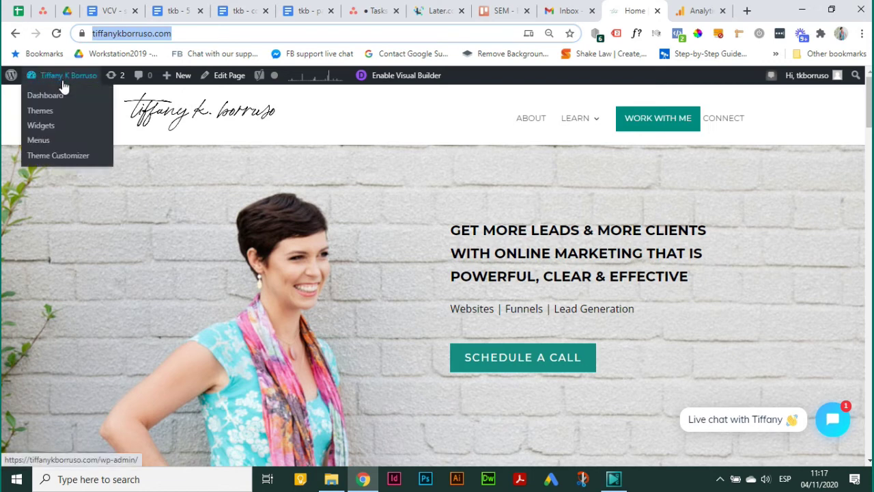
pyautogui.click(57, 95)
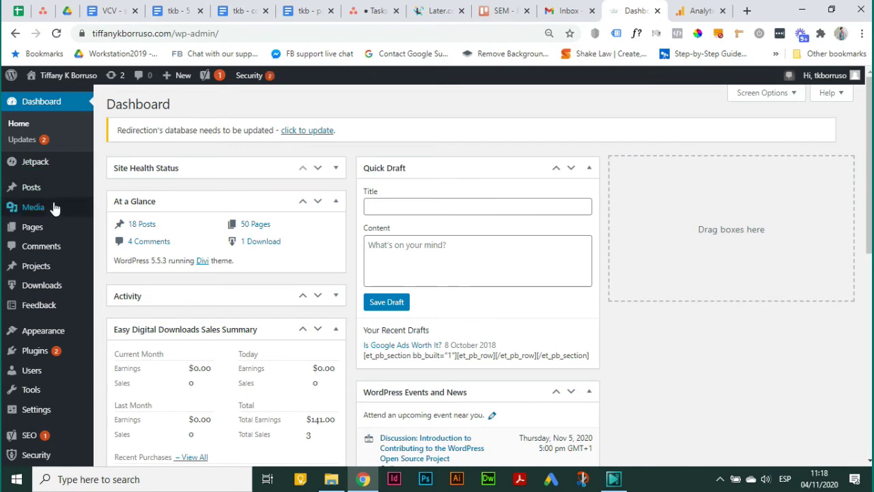
pyautogui.scroll(-5, 68, 248)
pyautogui.moveTo(41, 413)
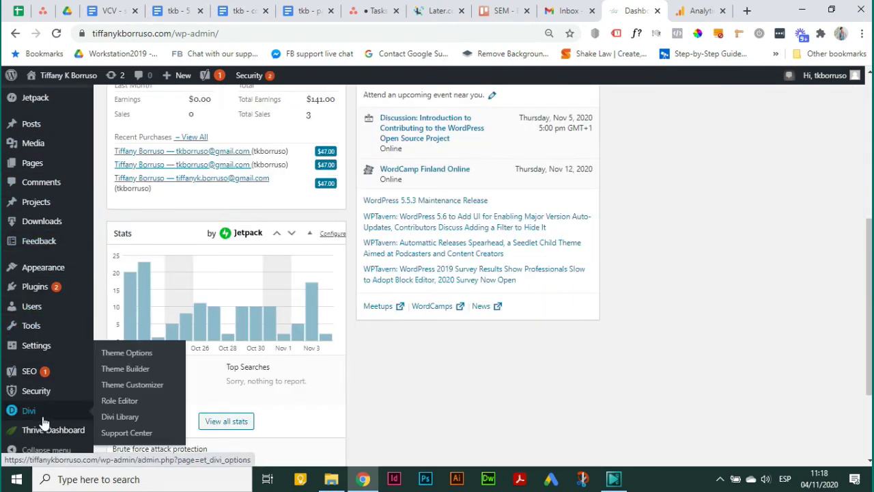
pyautogui.click(138, 360)
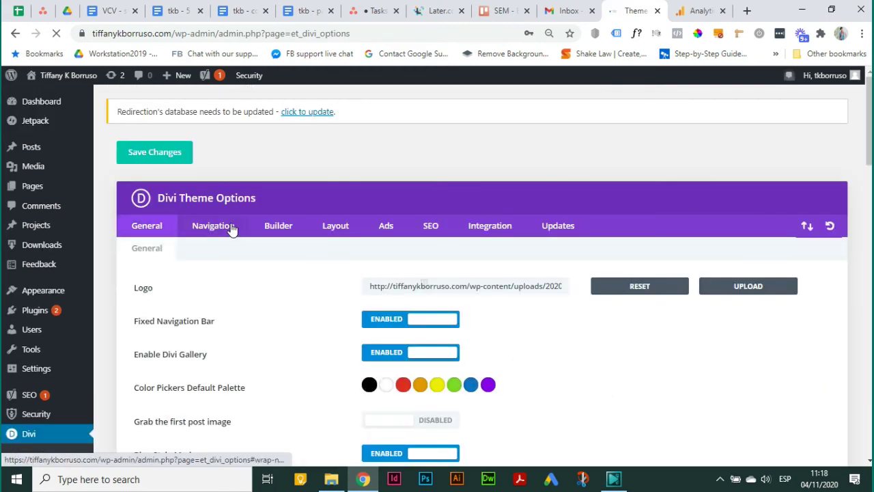
pyautogui.click(506, 233)
# - Highlight the <head> label of the head code box in Integration
pyautogui.scroll(-2, 225, 304)
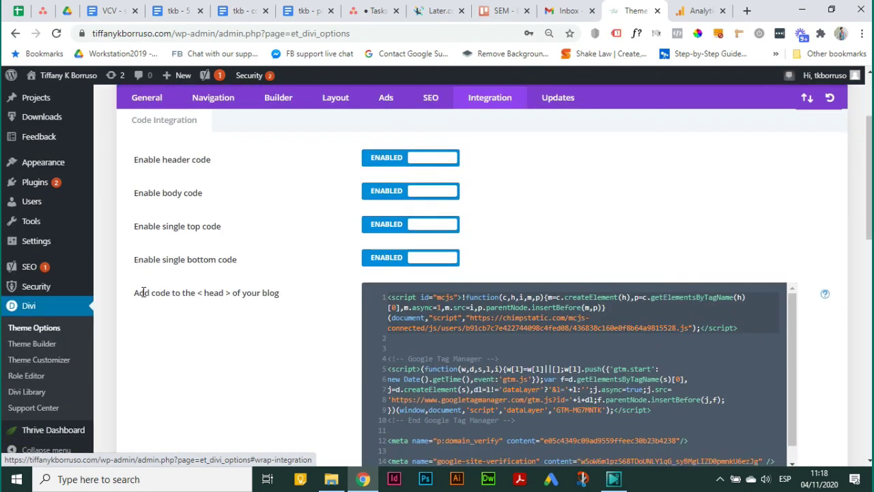
pyautogui.moveTo(132, 294); pyautogui.dragTo(231, 294)
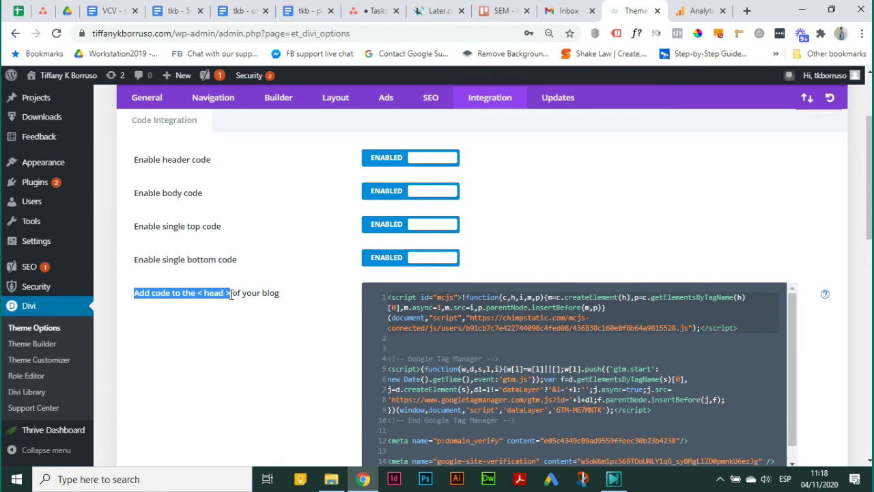
pyautogui.moveTo(232, 294); pyautogui.dragTo(196, 294)
pyautogui.scroll(-3, 465, 308)
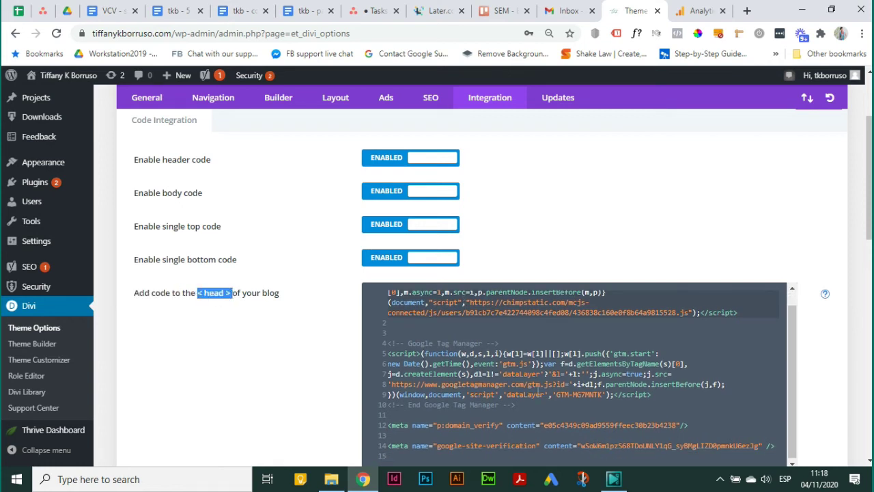
pyautogui.scroll(3, 475, 235)
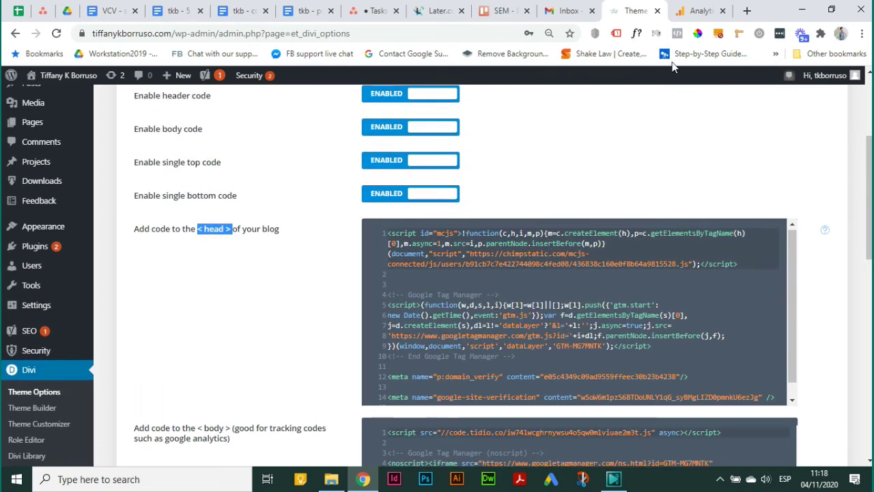
# - Copy the gtag snippet from Analytics and paste it at the top of the Divi head code
pyautogui.click(689, 9)
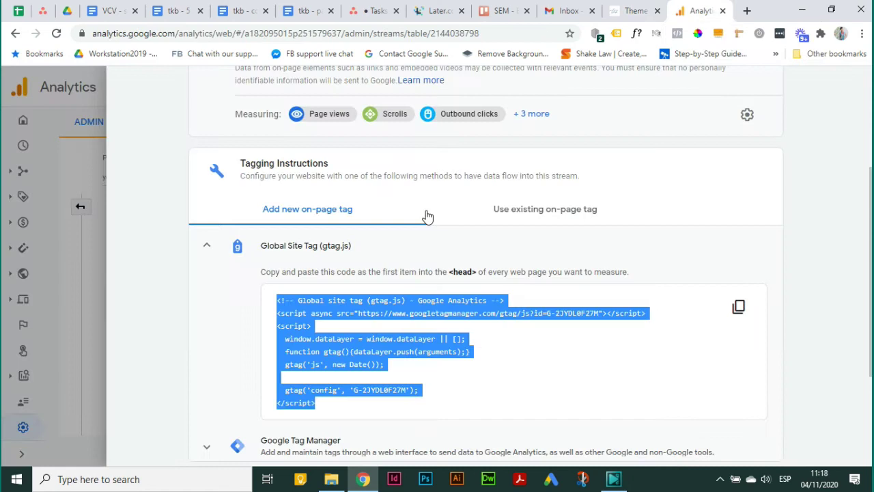
pyautogui.click(335, 351)
pyautogui.moveTo(325, 414); pyautogui.dragTo(276, 300)
pyautogui.click(740, 307)
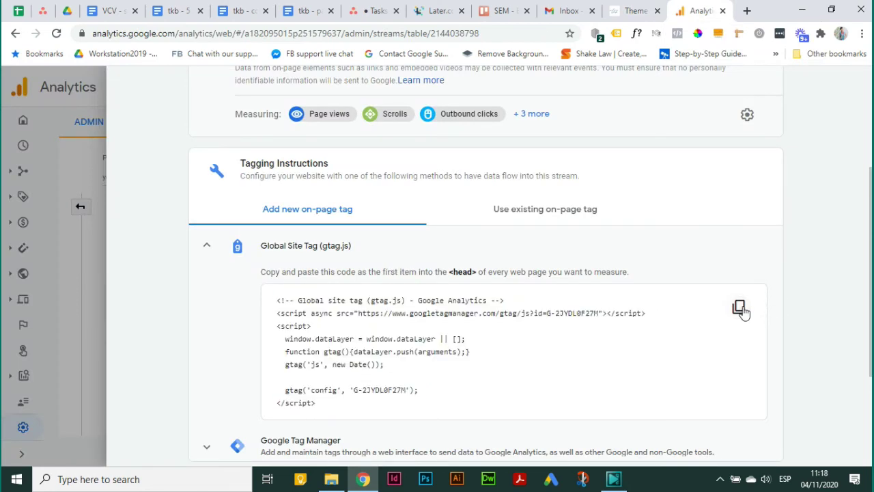
pyautogui.click(635, 10)
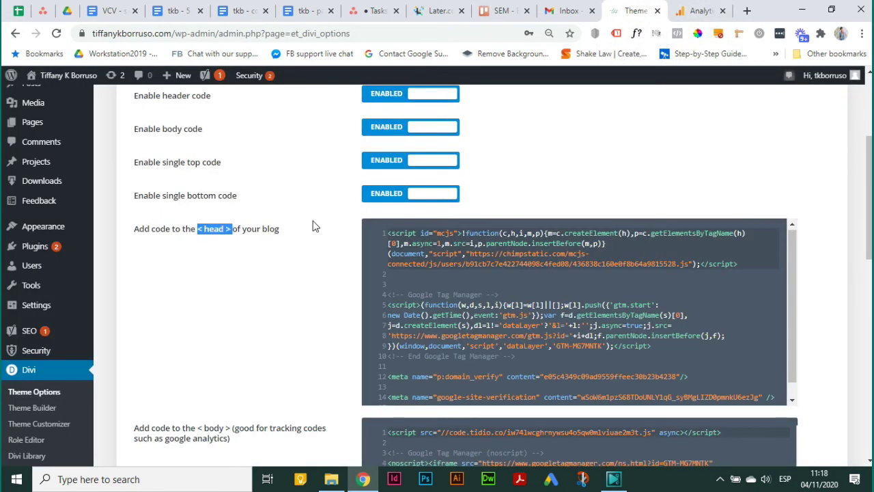
pyautogui.click(391, 233)
pyautogui.press('Return')
pyautogui.press('Return')
pyautogui.press('Return')
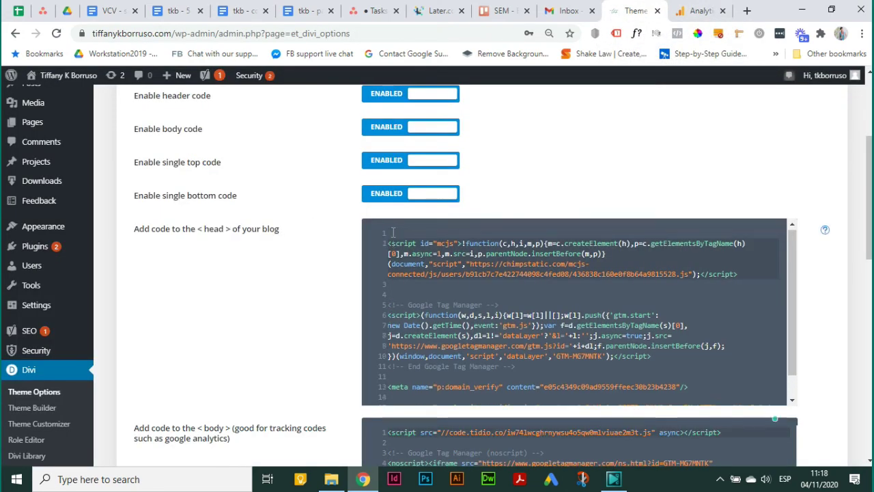
pyautogui.hotkey('ctrl', 'v')
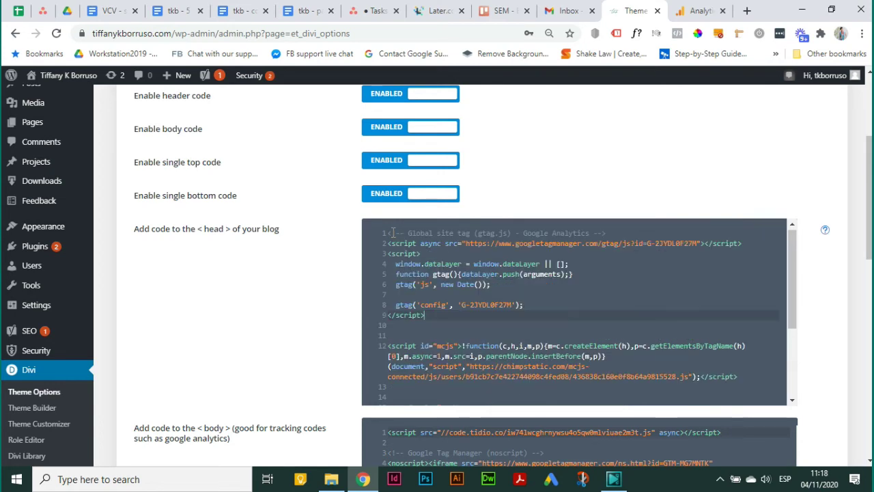
# - Delete the pasted gtag snippet, leaving the Mailchimp and Google Tag Manager scripts
pyautogui.scroll(-10, 276, 298)
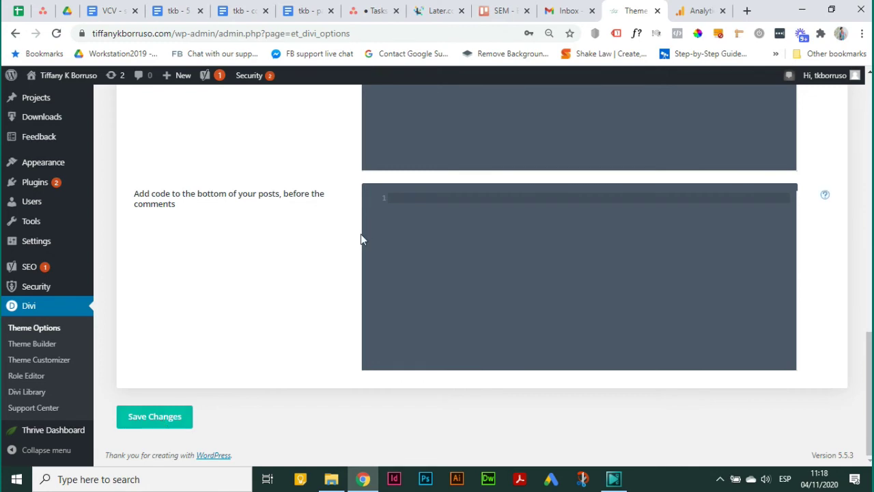
pyautogui.scroll(10, 308, 265)
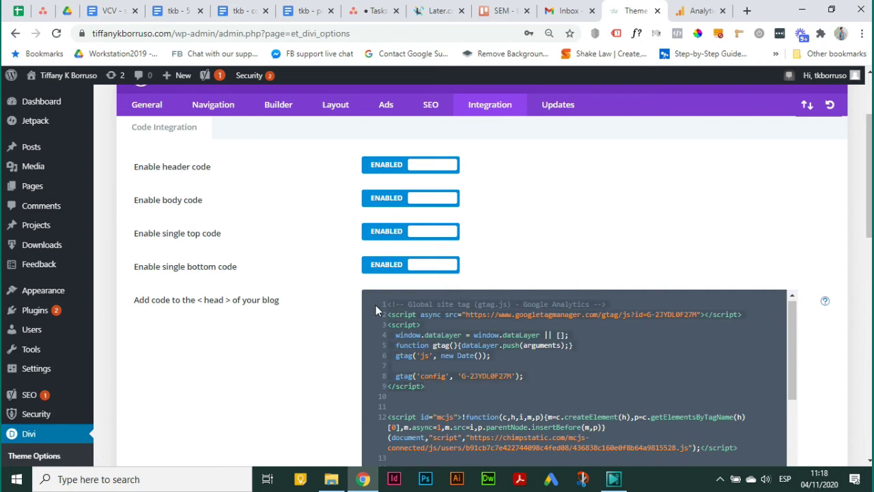
pyautogui.press('BackSpace')
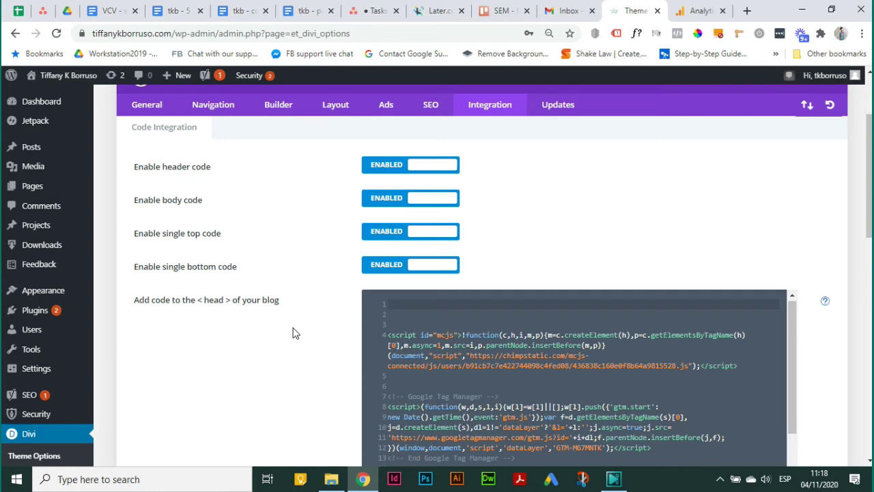
# - Search Add New plugins for 'insert headers and footers' and activate the WPBeginner plugin
pyautogui.moveTo(51, 311)
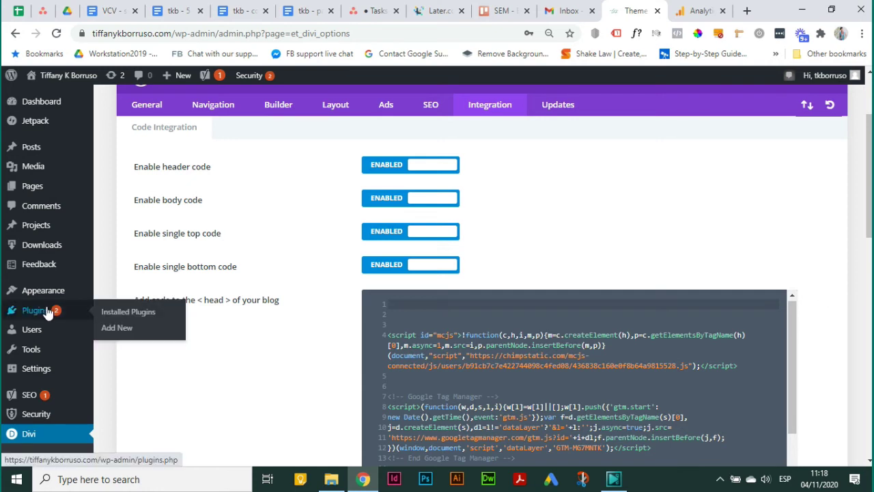
pyautogui.click(110, 329)
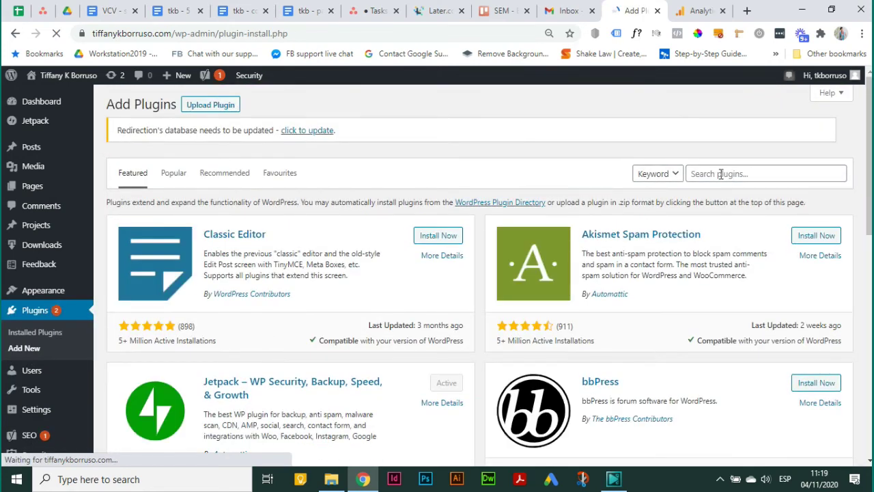
pyautogui.click(722, 173)
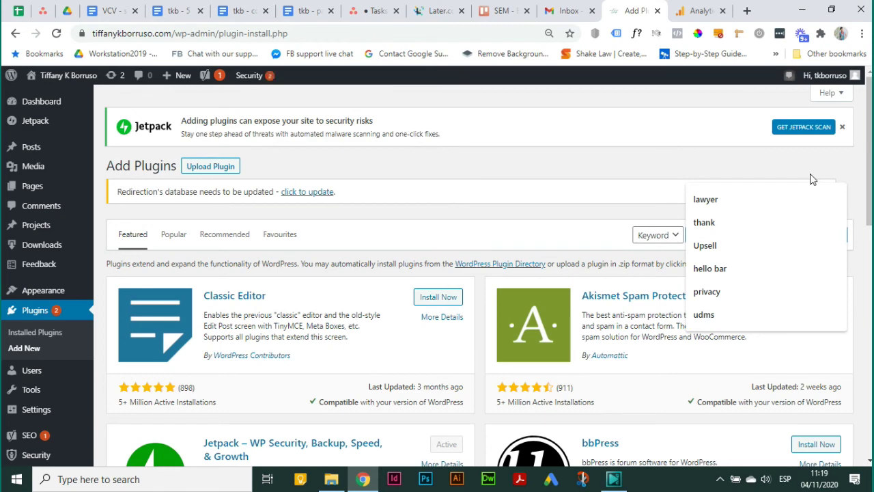
pyautogui.click(803, 127)
pyautogui.click(664, 11)
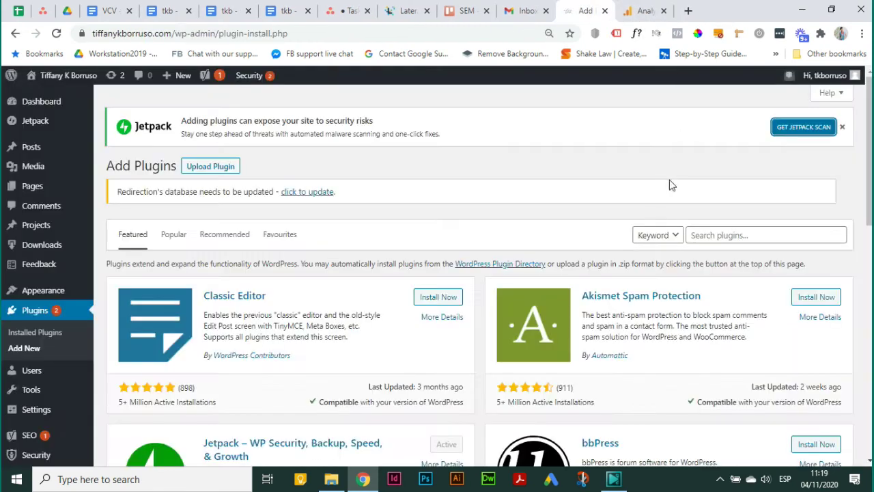
pyautogui.click(725, 234)
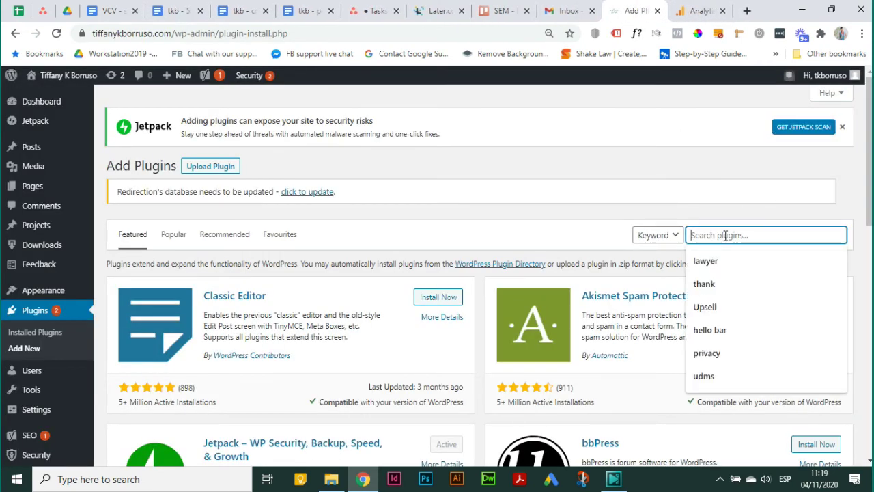
pyautogui.write('inser')
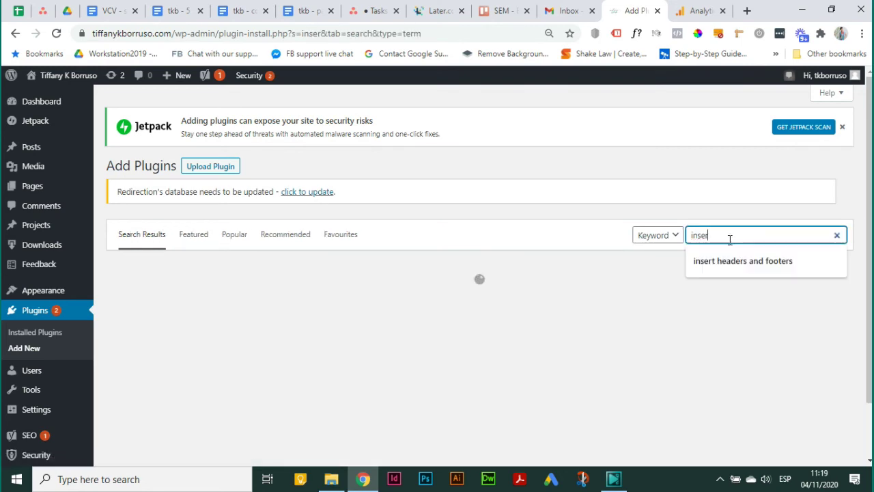
pyautogui.click(728, 260)
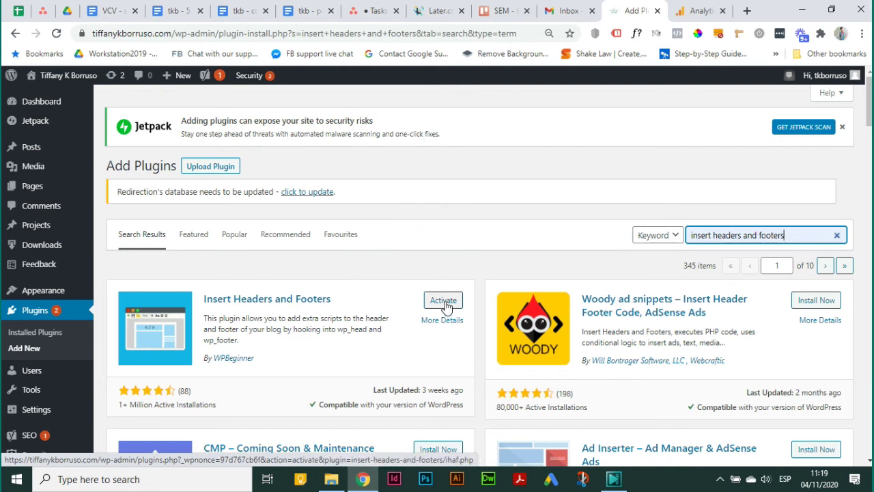
pyautogui.click(445, 306)
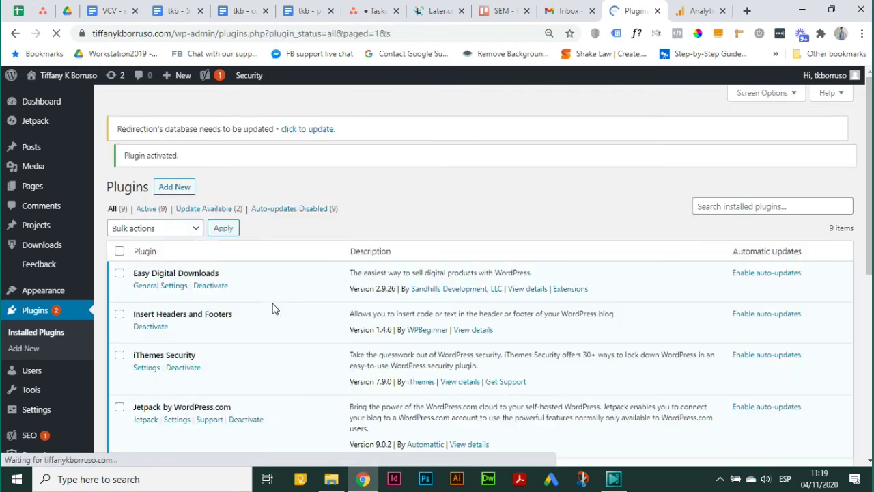
pyautogui.moveTo(41, 410)
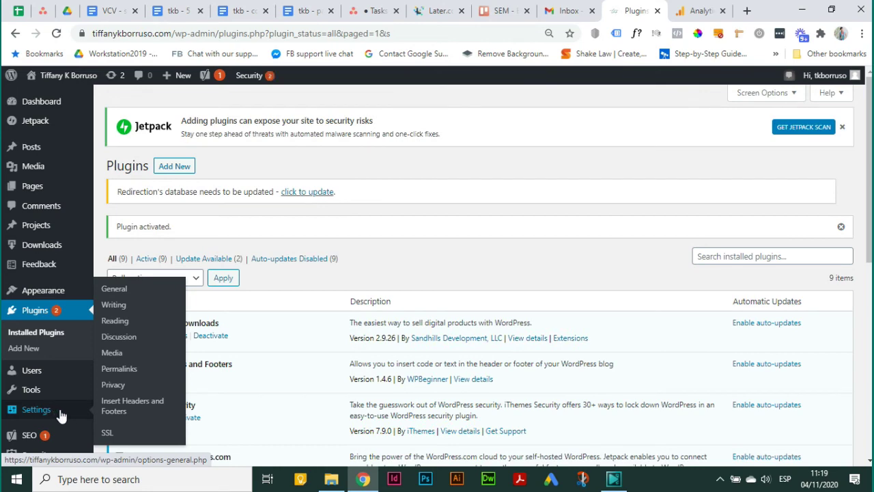
# - In Insert Headers and Footers settings, add a blank line above the Tag Manager header code
pyautogui.click(118, 412)
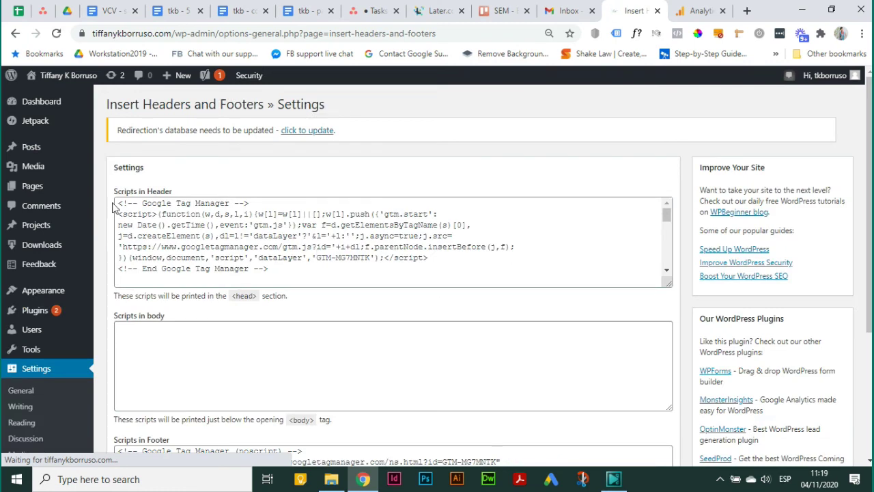
pyautogui.click(119, 203)
pyautogui.press('Return')
pyautogui.press('Return')
pyautogui.press('Return')
pyautogui.click(130, 205)
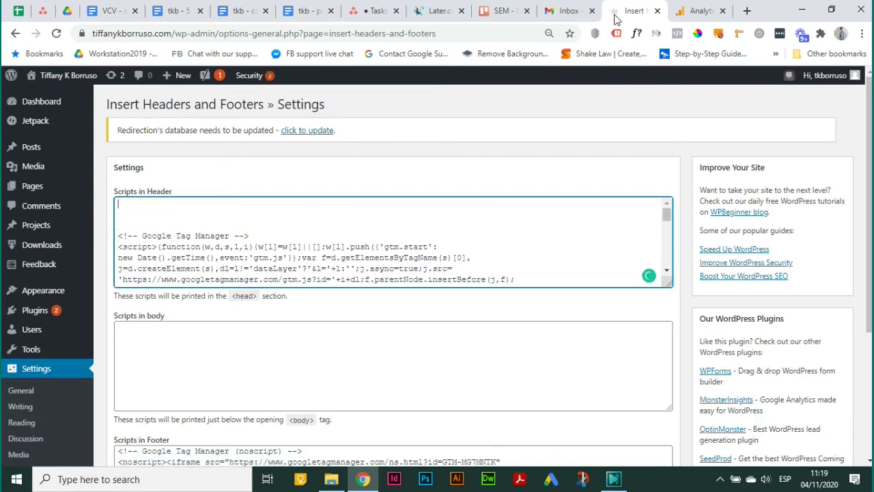
# - Copy the gtag code from Analytics, paste it into Scripts in Header, and save
pyautogui.click(700, 11)
pyautogui.click(738, 307)
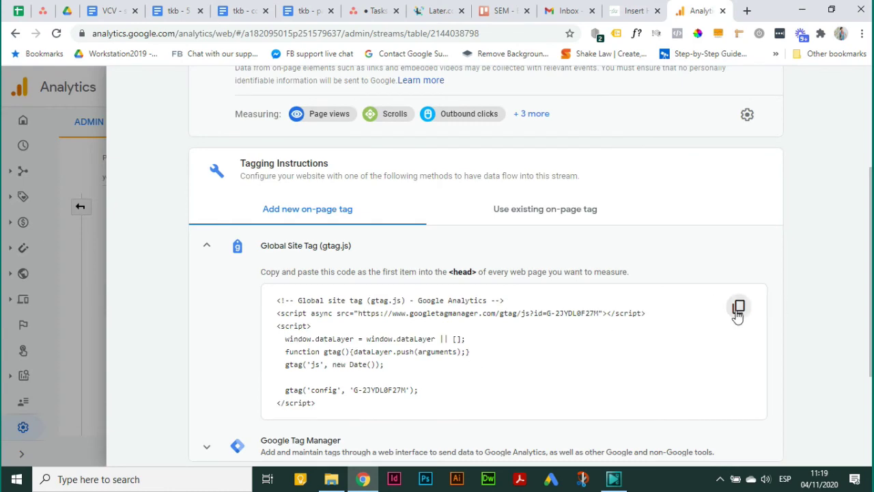
pyautogui.click(659, 7)
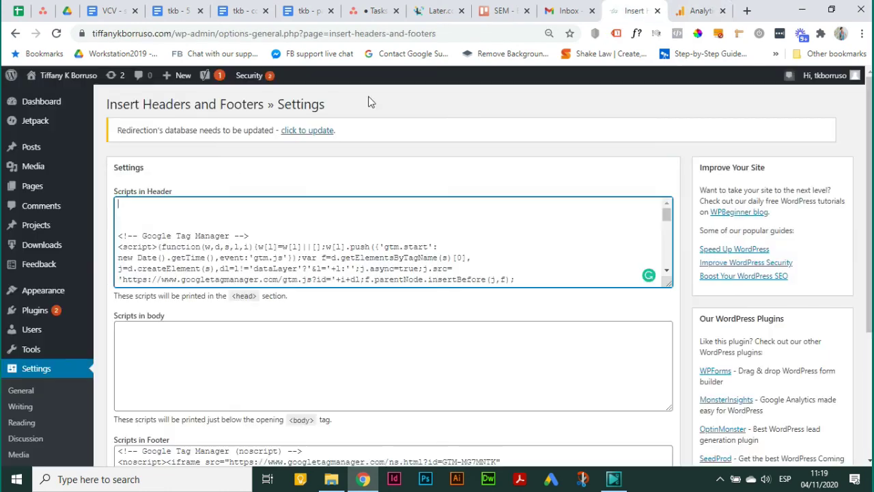
pyautogui.rightClick(154, 207)
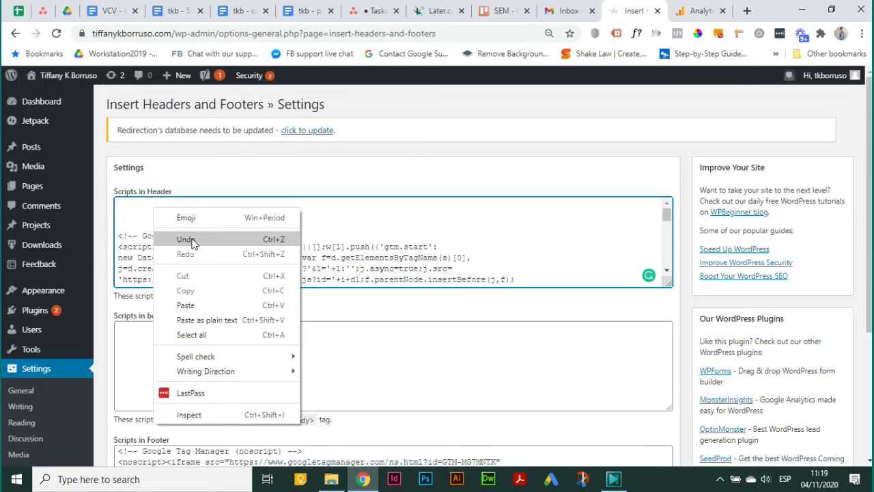
pyautogui.click(205, 305)
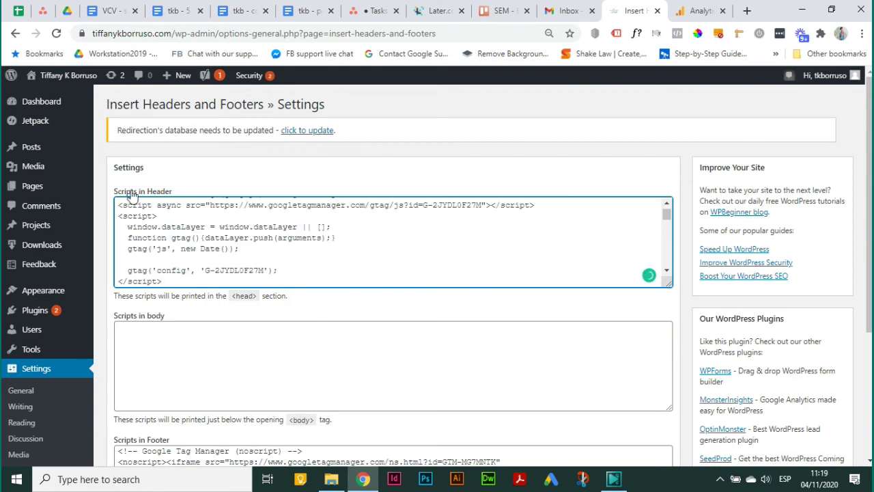
pyautogui.moveTo(179, 194); pyautogui.dragTo(116, 194)
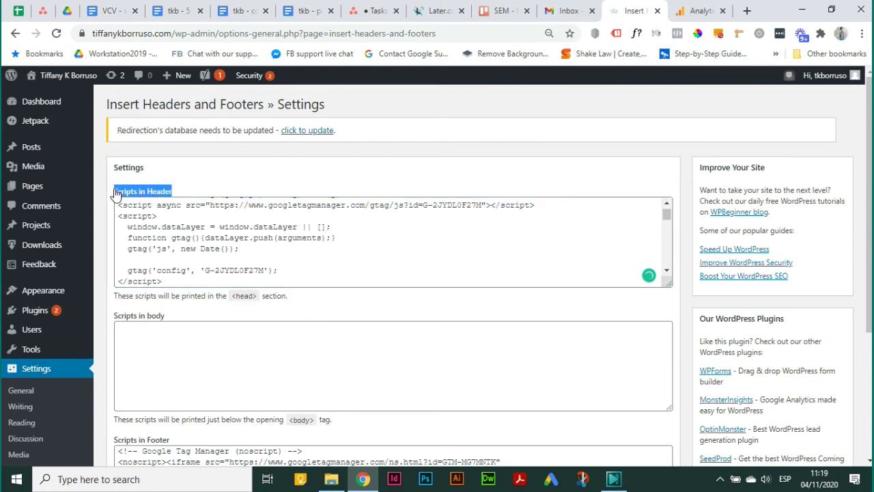
pyautogui.click(182, 194)
pyautogui.scroll(-4, 390, 342)
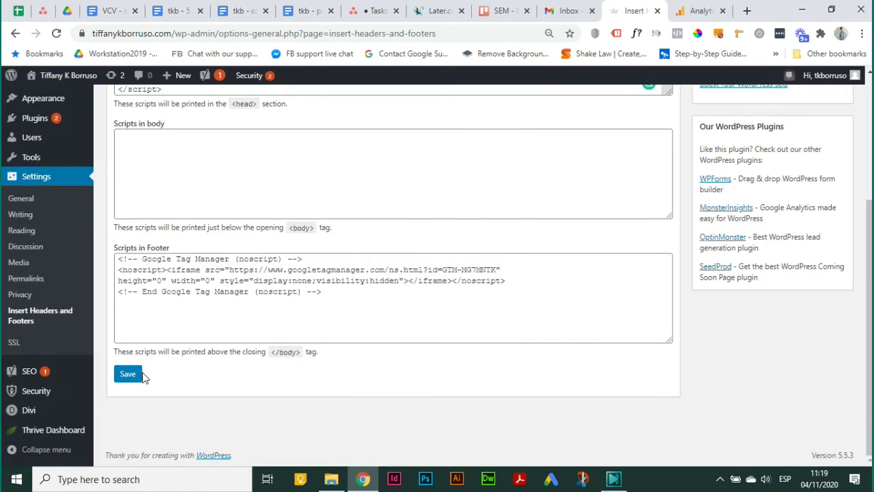
pyautogui.click(134, 378)
pyautogui.scroll(3, 571, 245)
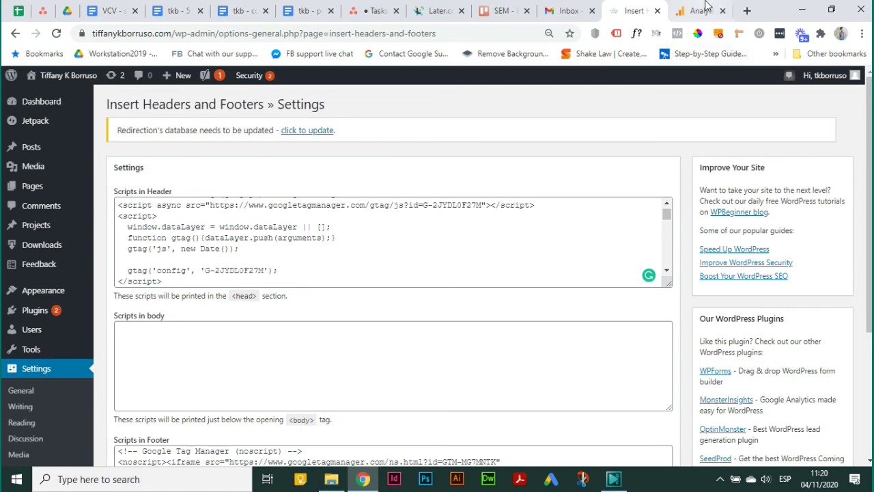
# - Load the live website in a new tab and run Tag Assistant on its homepage and Connect page
pyautogui.click(747, 11)
pyautogui.write('tiffanykborruso.com')
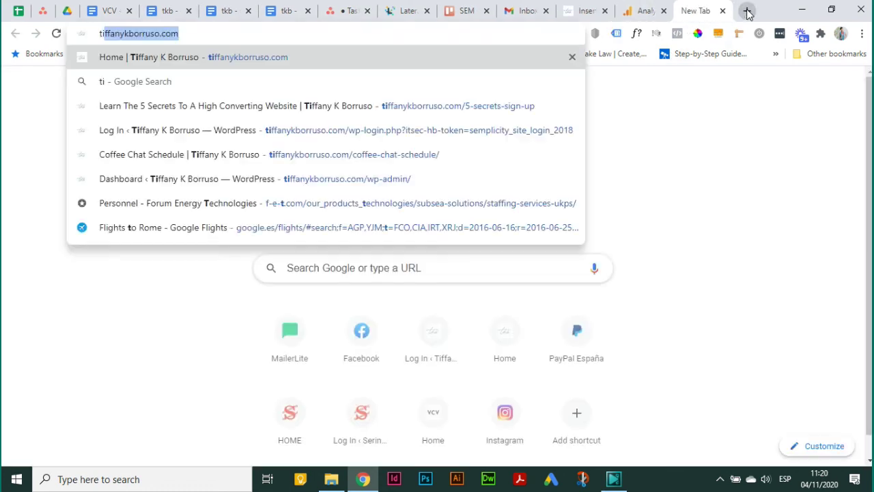
pyautogui.press('Return')
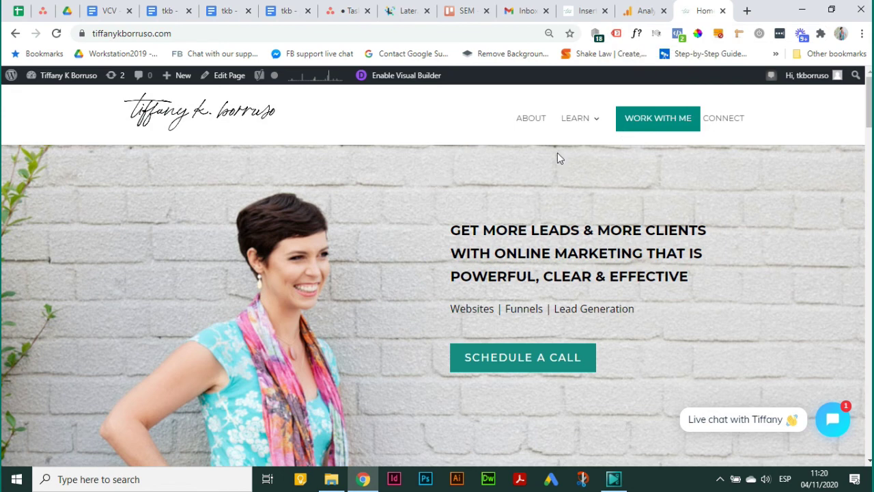
pyautogui.click(618, 34)
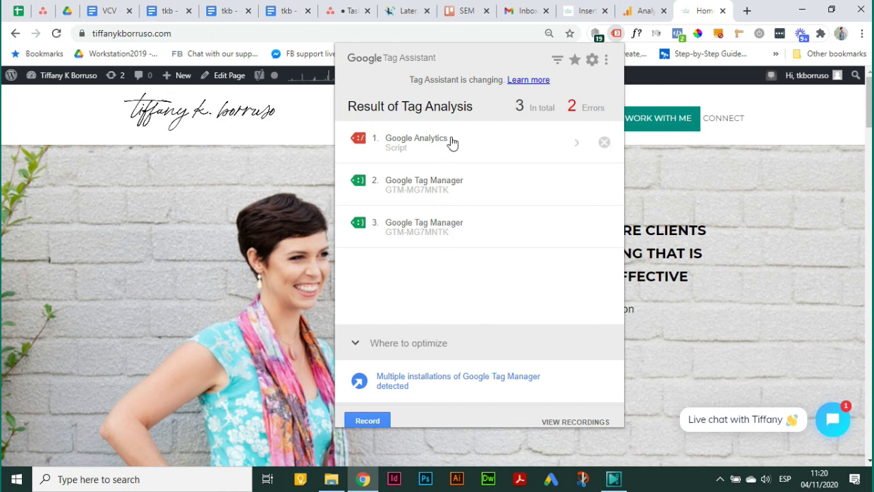
pyautogui.click(773, 213)
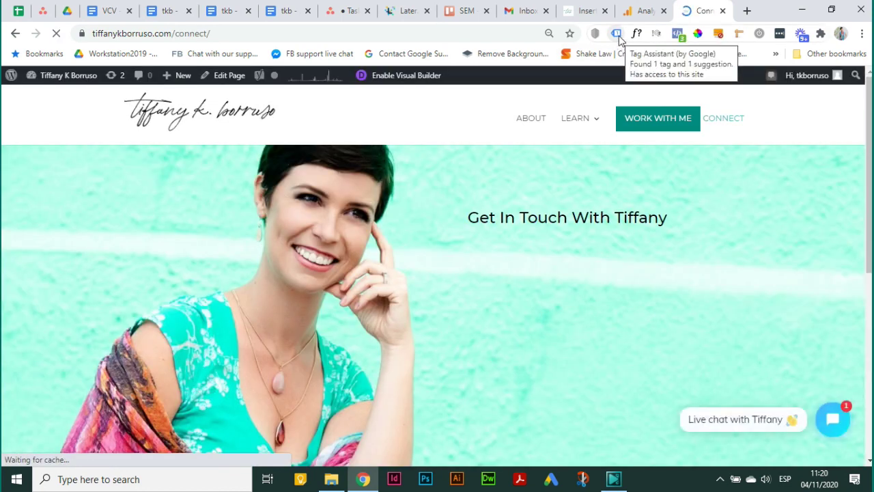
pyautogui.click(617, 34)
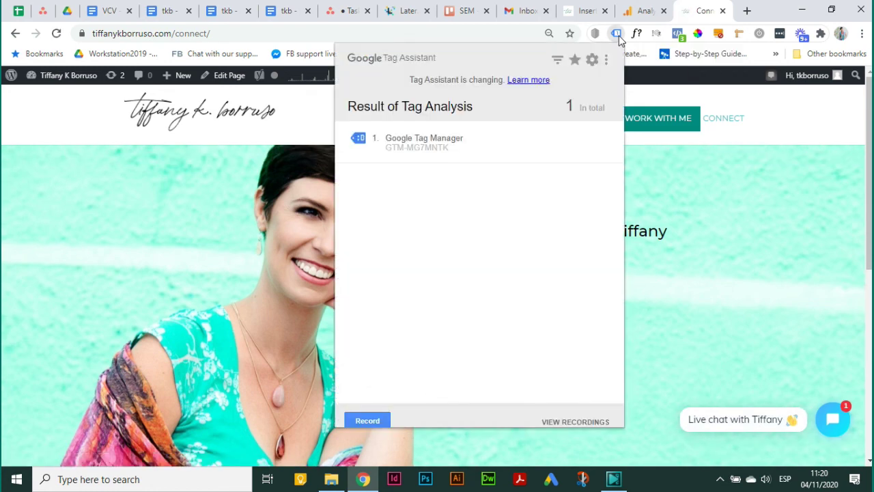